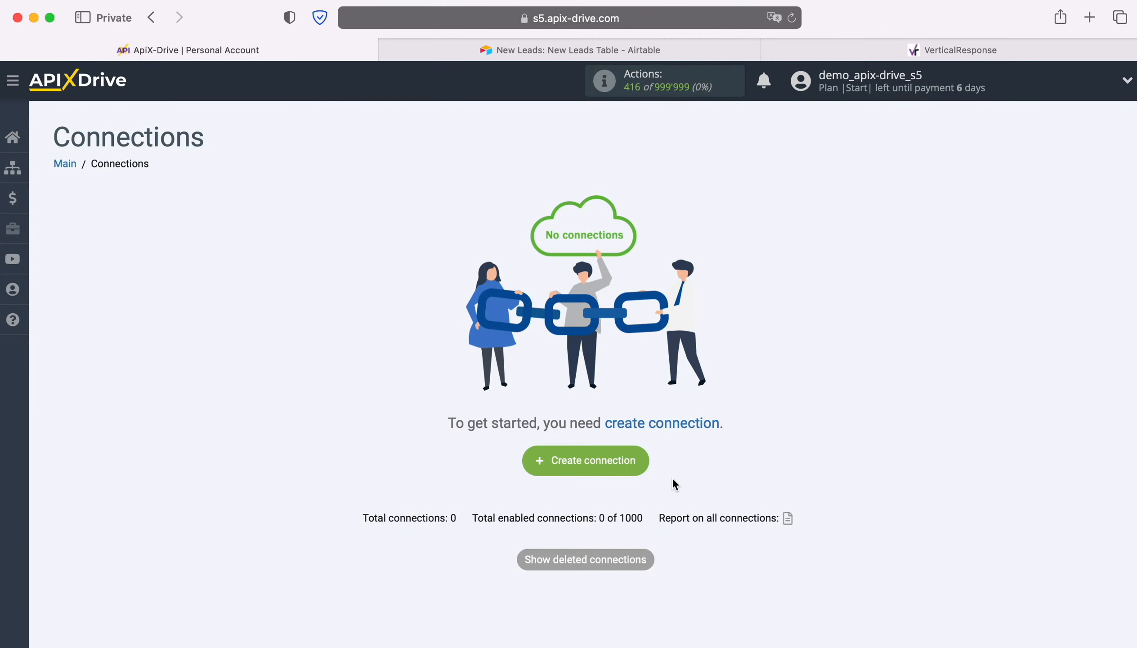
# Step: Create a new connection with Airtable as its data source system
pyautogui.click(635, 460)
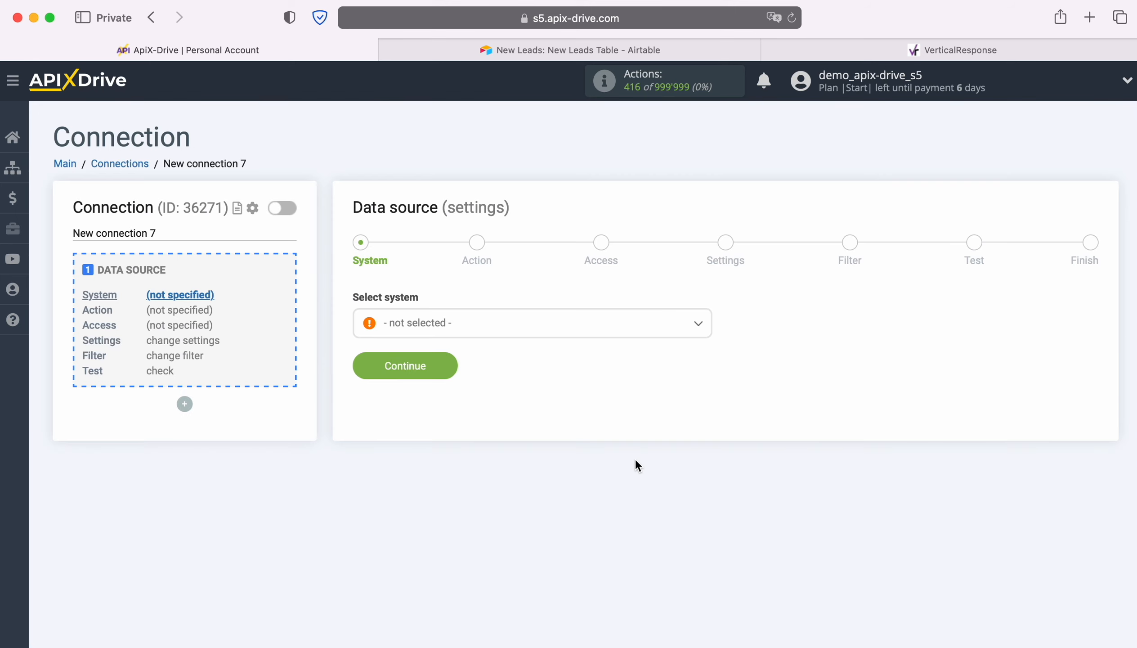
pyautogui.click(517, 327)
pyautogui.scroll(-2, 599, 461)
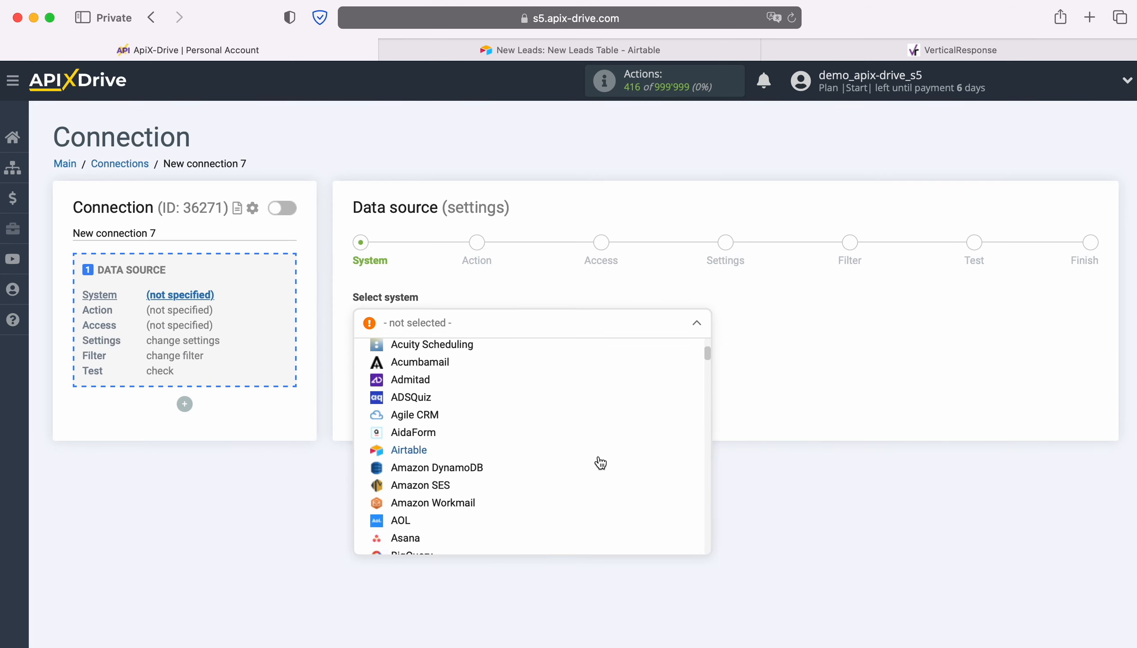
pyautogui.click(447, 453)
pyautogui.click(441, 366)
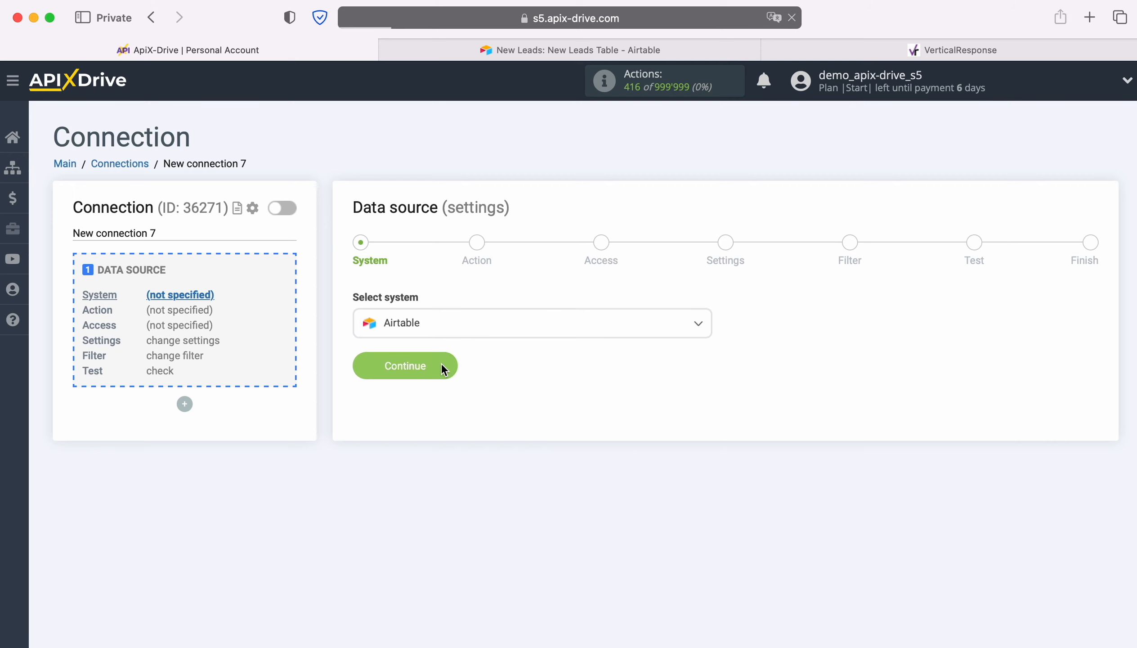
# Step: Set the data source action to Get ROWS (new) and proceed to the access stage
pyautogui.click(512, 332)
pyautogui.click(453, 399)
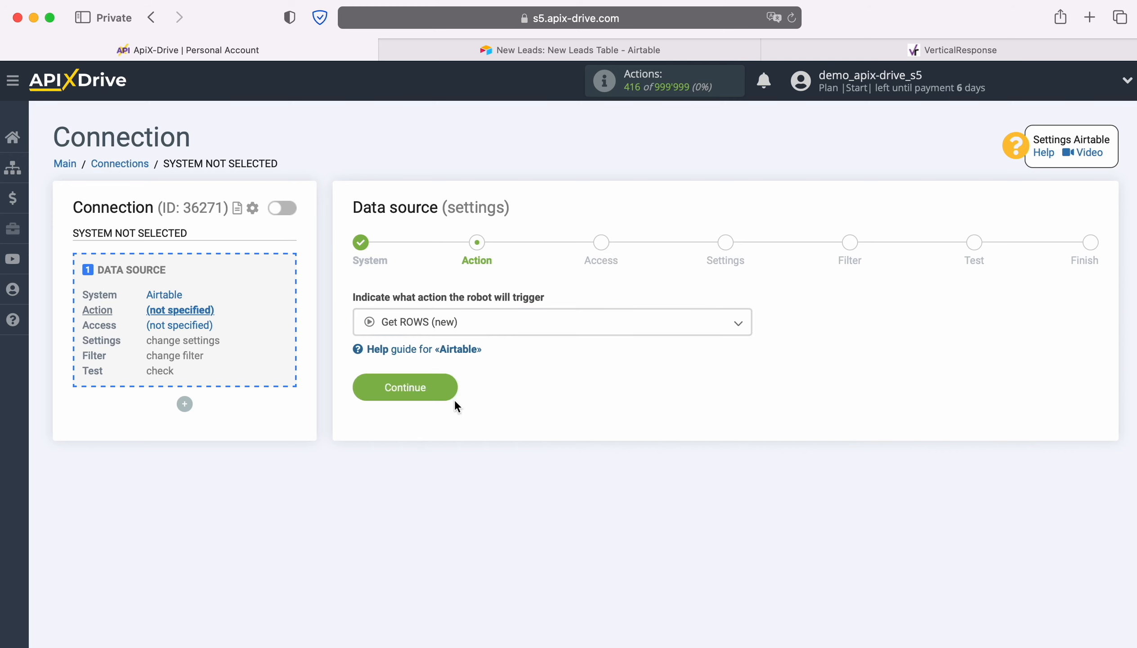
pyautogui.click(444, 383)
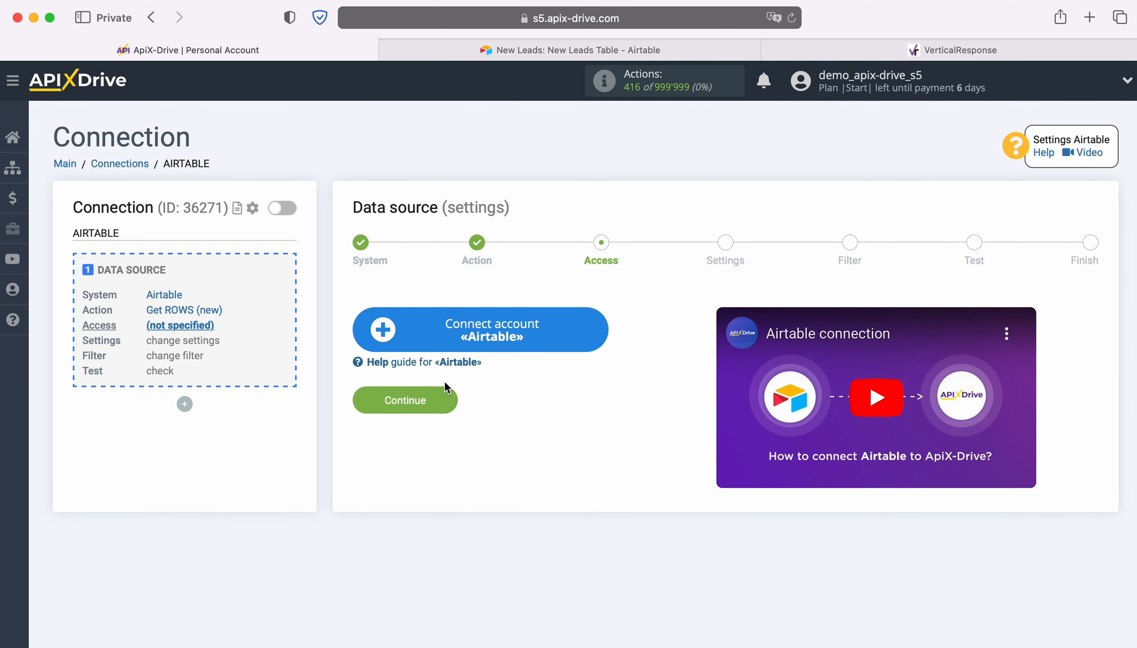
# Step: Start connecting an Airtable account and sign in with the saved account e-mail and password
pyautogui.click(592, 327)
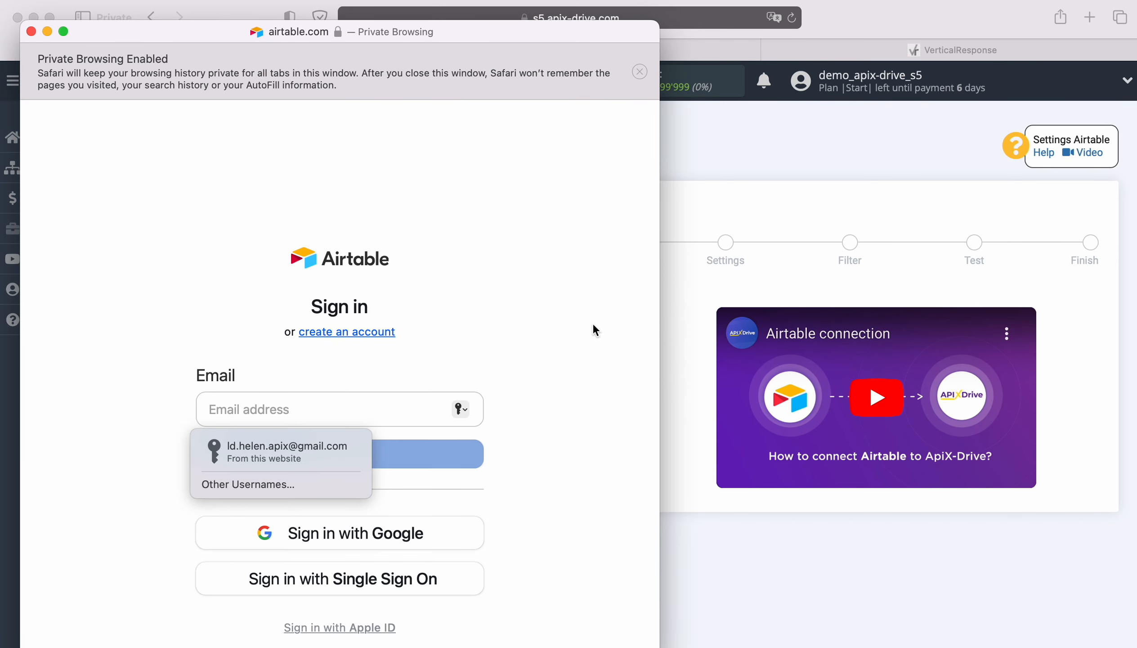
pyautogui.click(314, 447)
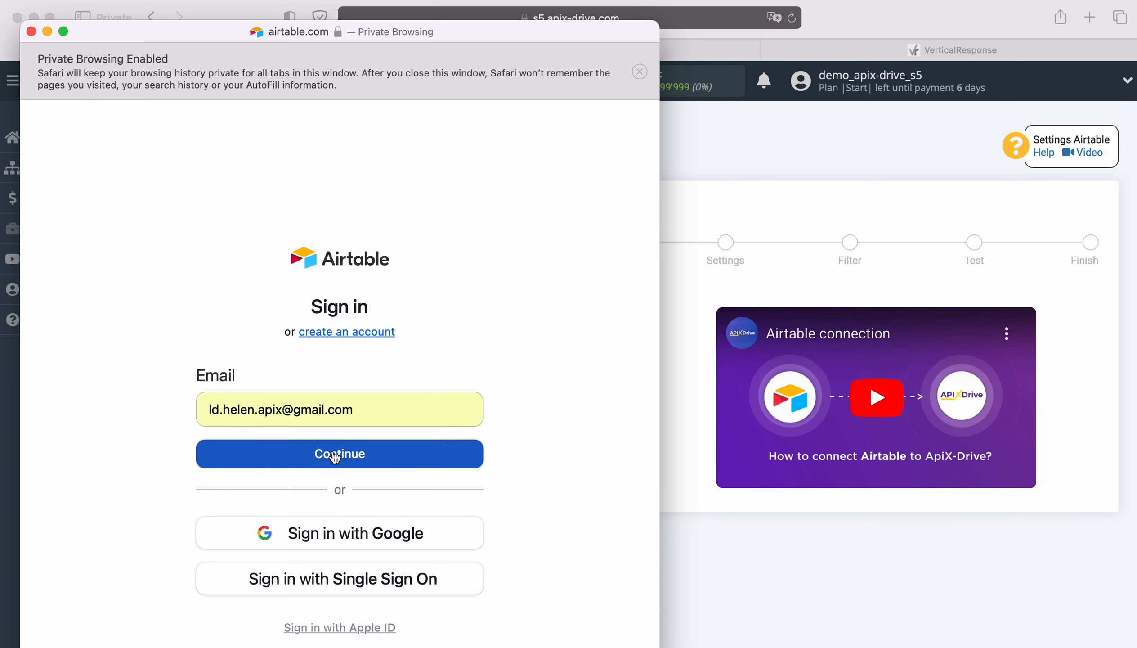
pyautogui.click(333, 456)
pyautogui.click(317, 473)
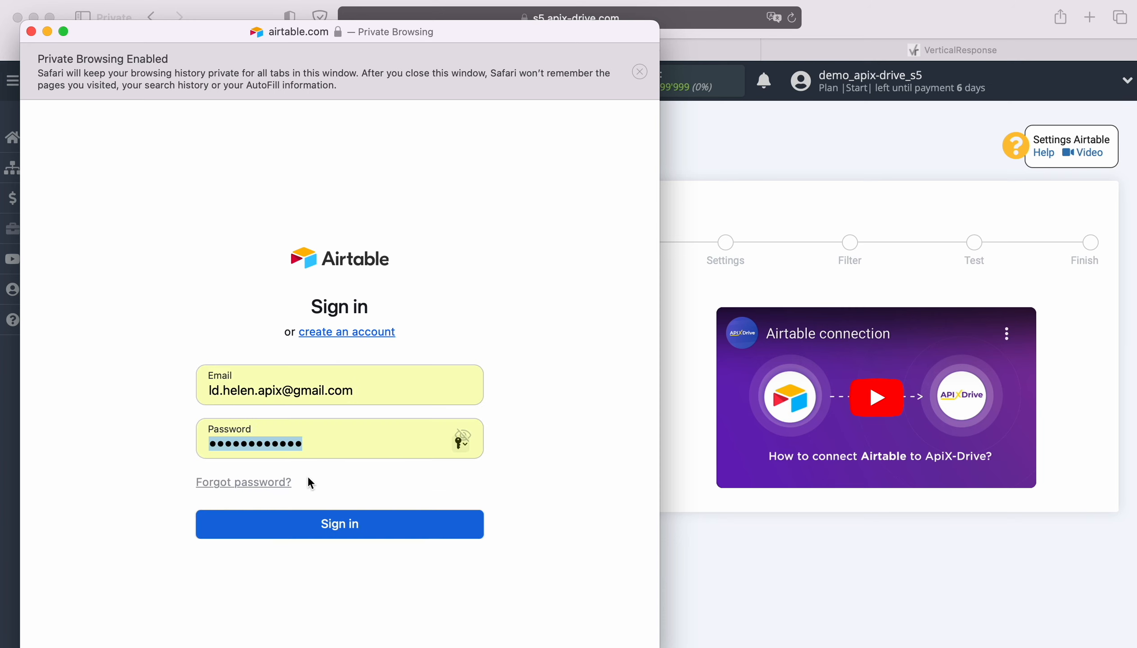
pyautogui.click(335, 527)
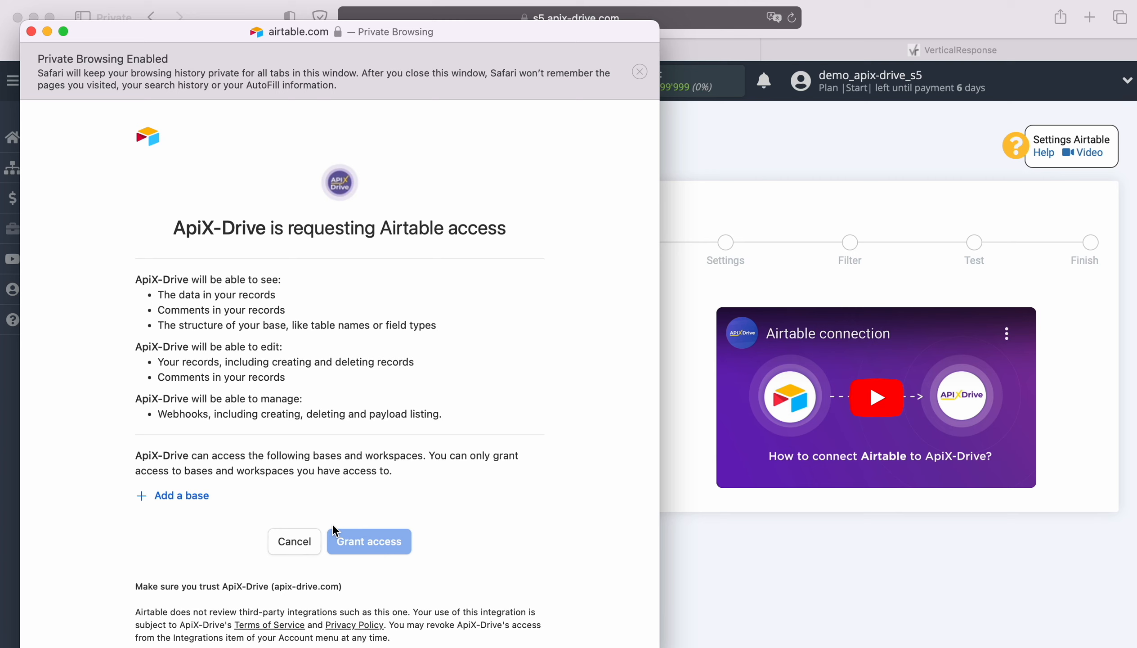
# Step: Add the New Leads and New Orders bases to the Airtable access request and grant ApiX-Drive access
pyautogui.click(179, 498)
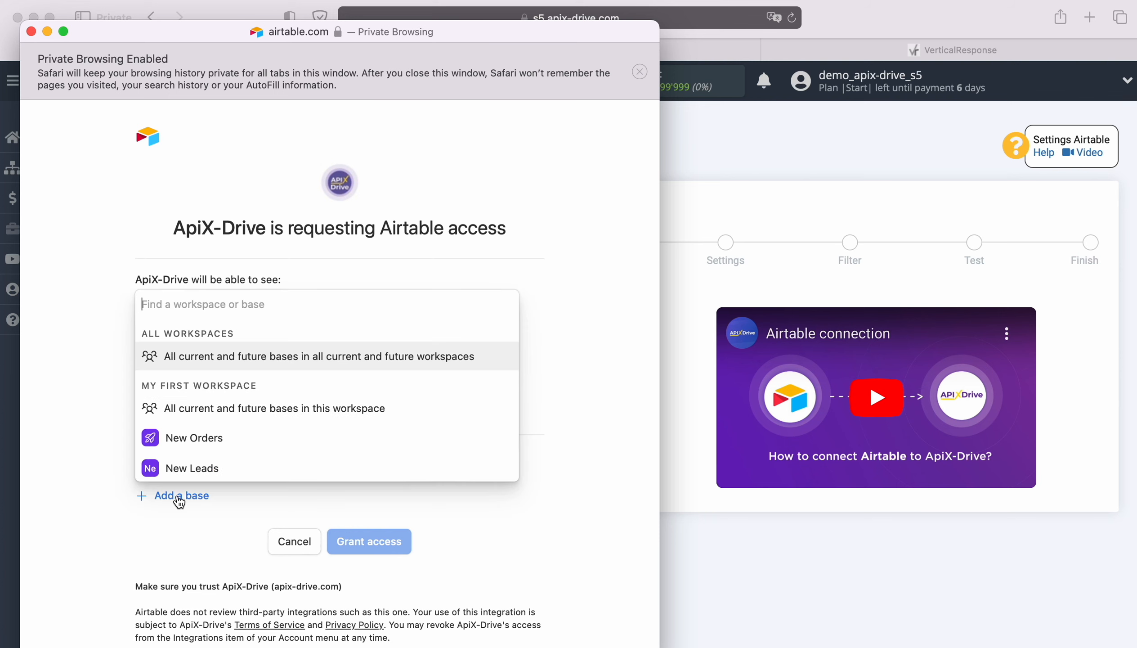
pyautogui.click(179, 464)
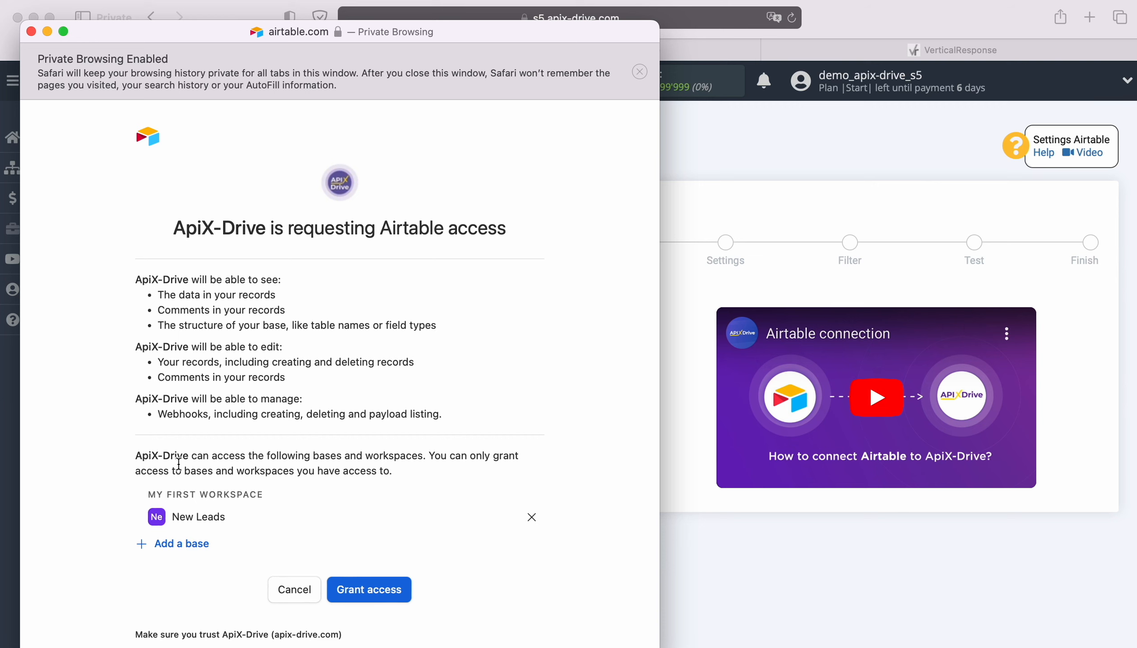
pyautogui.click(177, 543)
pyautogui.click(180, 512)
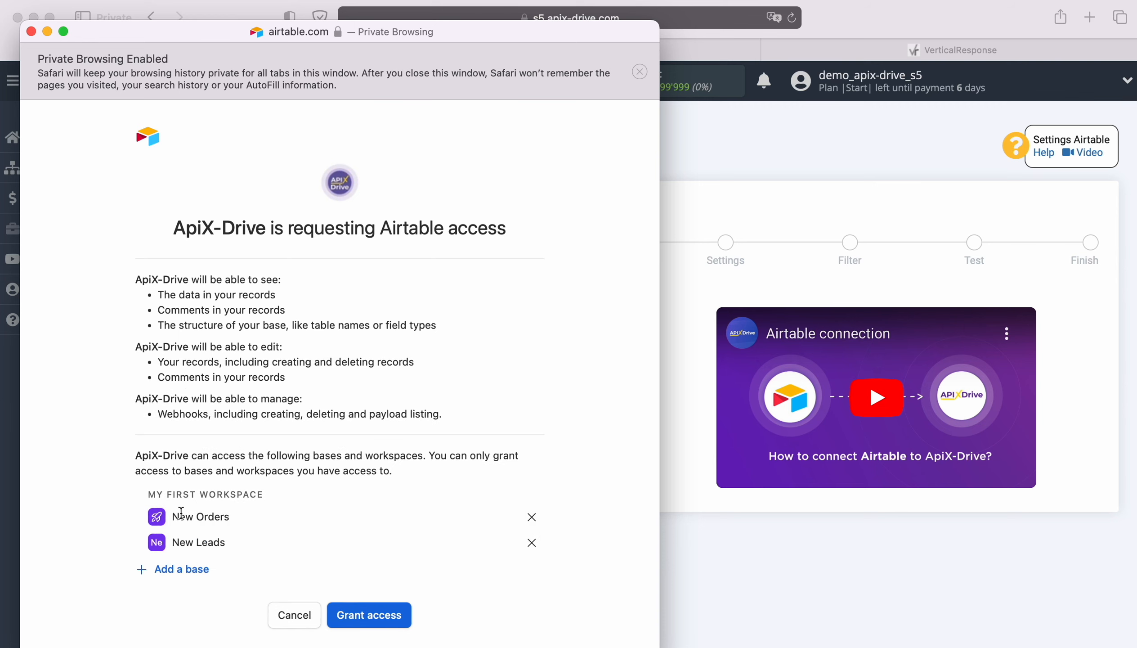
pyautogui.scroll(-3, 393, 489)
pyautogui.click(376, 547)
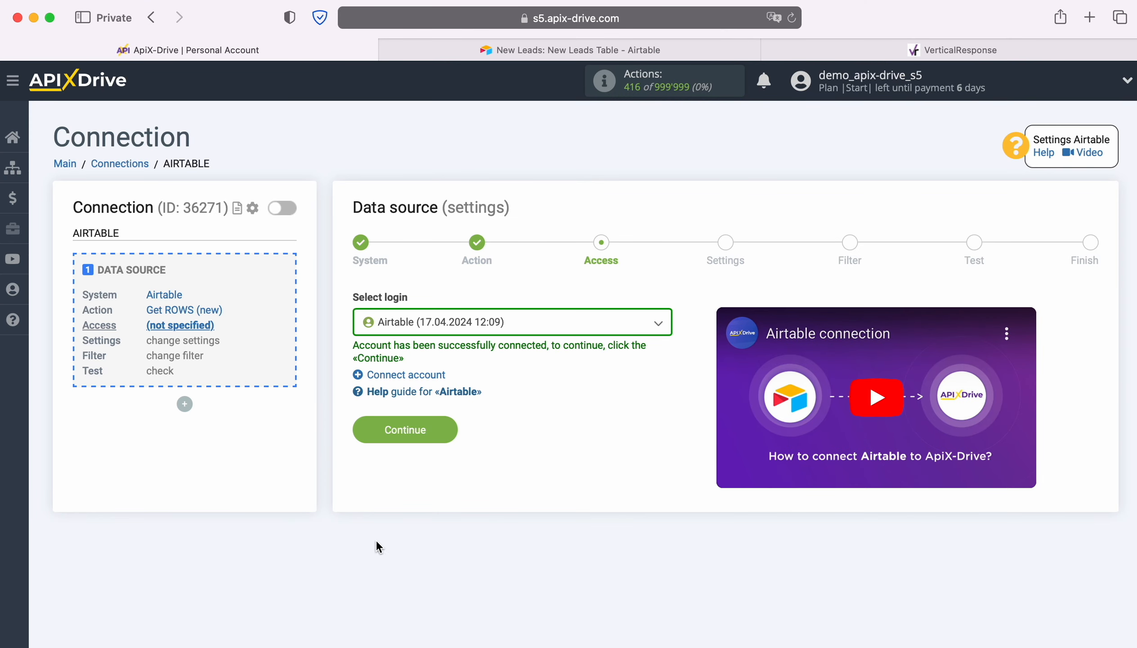
# Step: Select the connected login Airtable (17.04.2024 12:09) for the data source and proceed to its settings
pyautogui.click(568, 328)
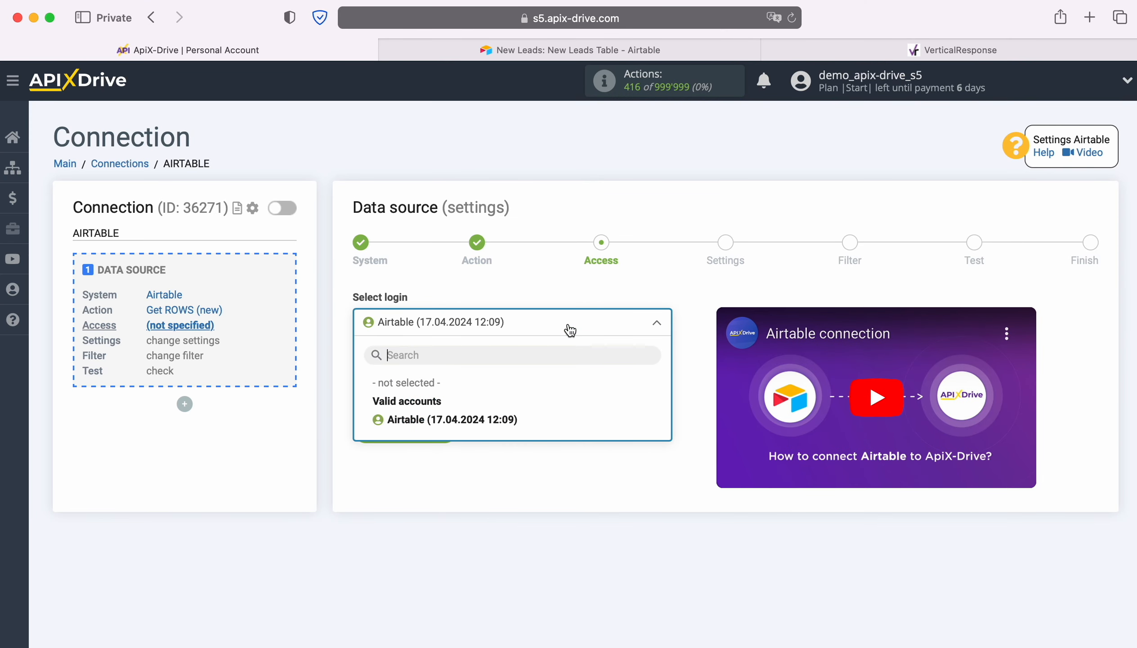
pyautogui.click(511, 419)
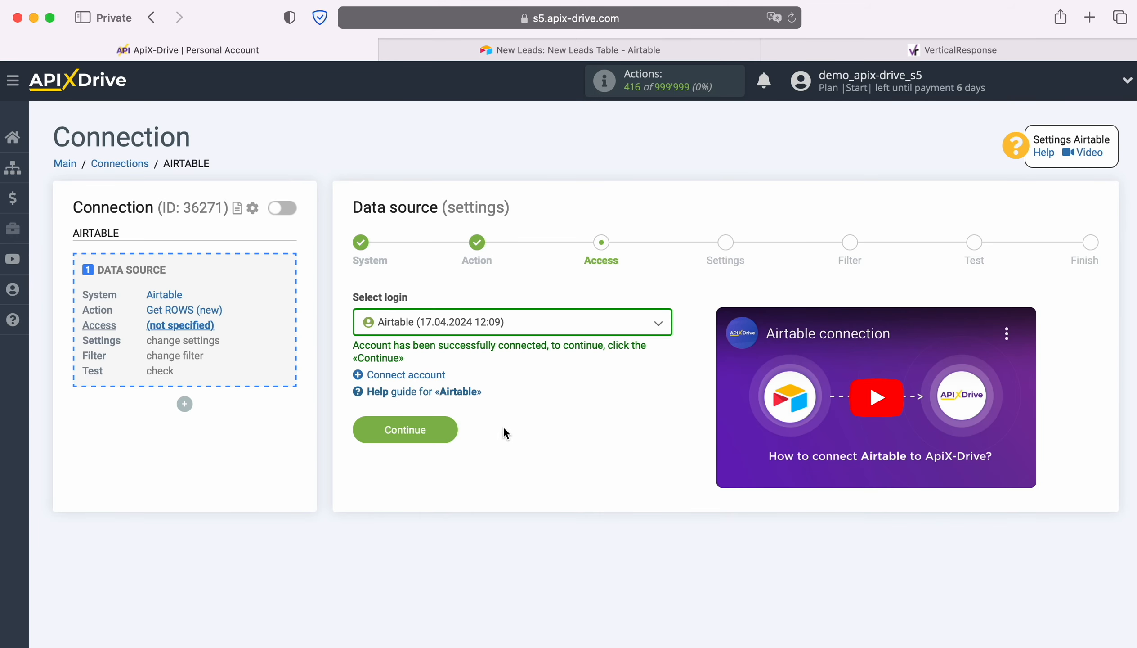
pyautogui.click(447, 427)
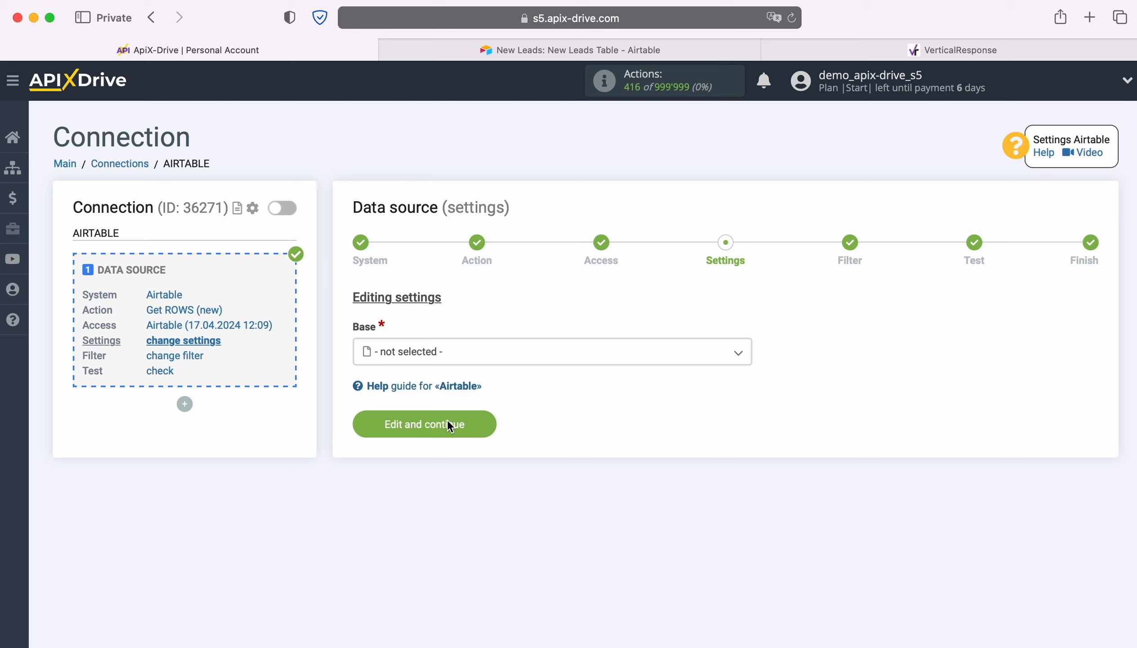
# Step: Set the base to New Leads and the table to New Leads Table, and open the «Created time» column choices
pyautogui.click(467, 361)
pyautogui.click(425, 451)
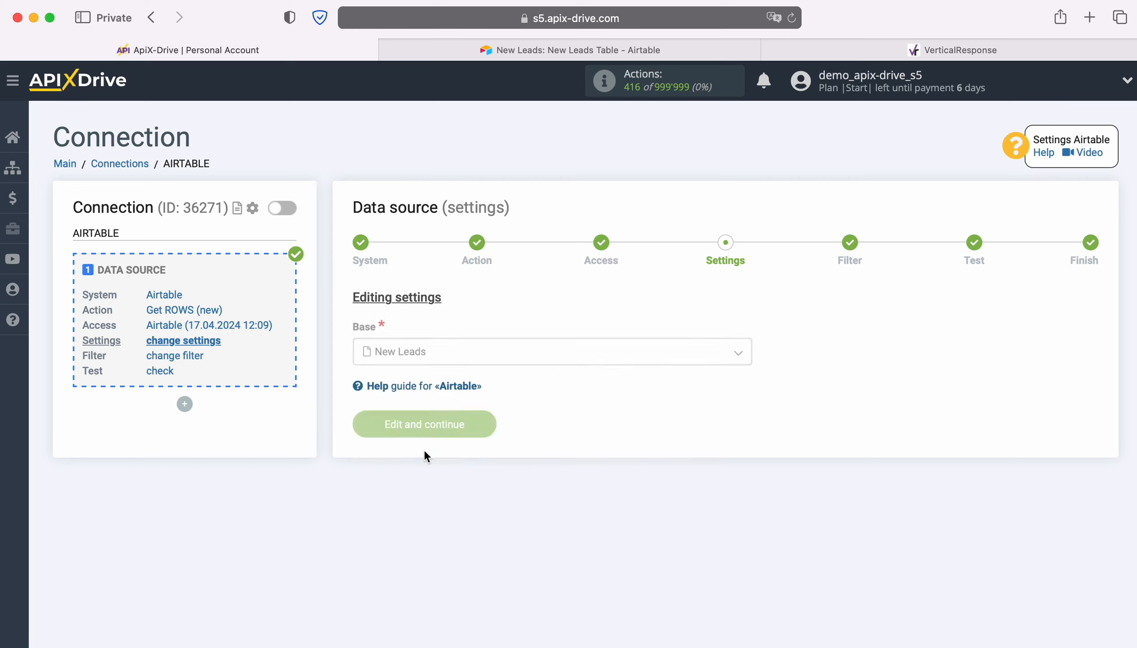
pyautogui.click(444, 431)
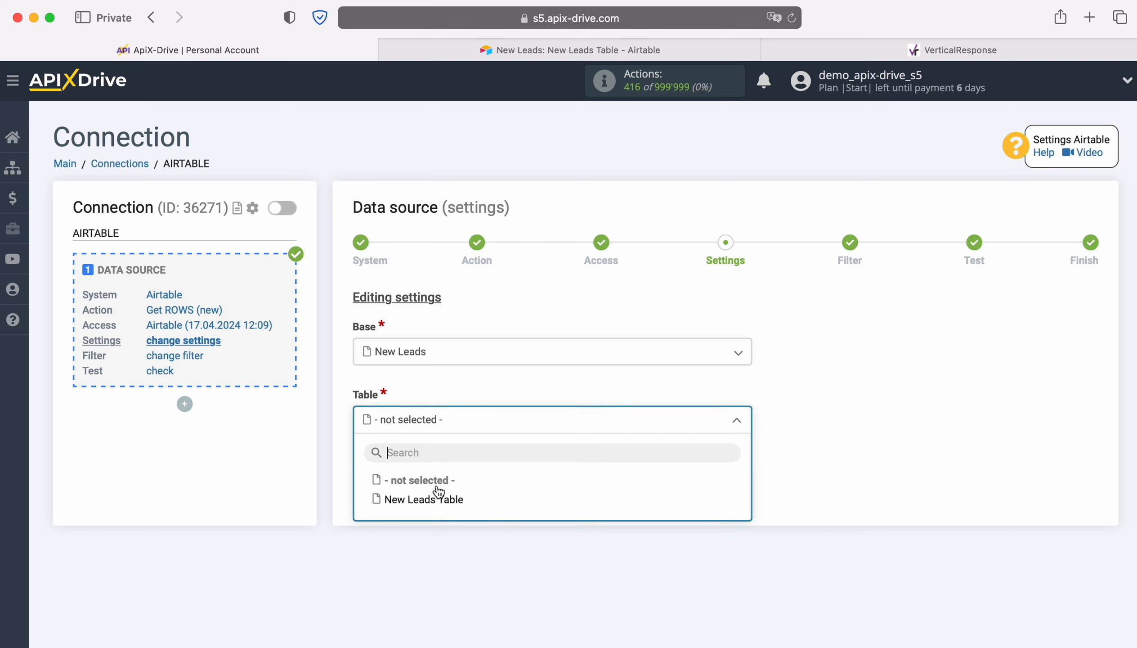
pyautogui.click(435, 498)
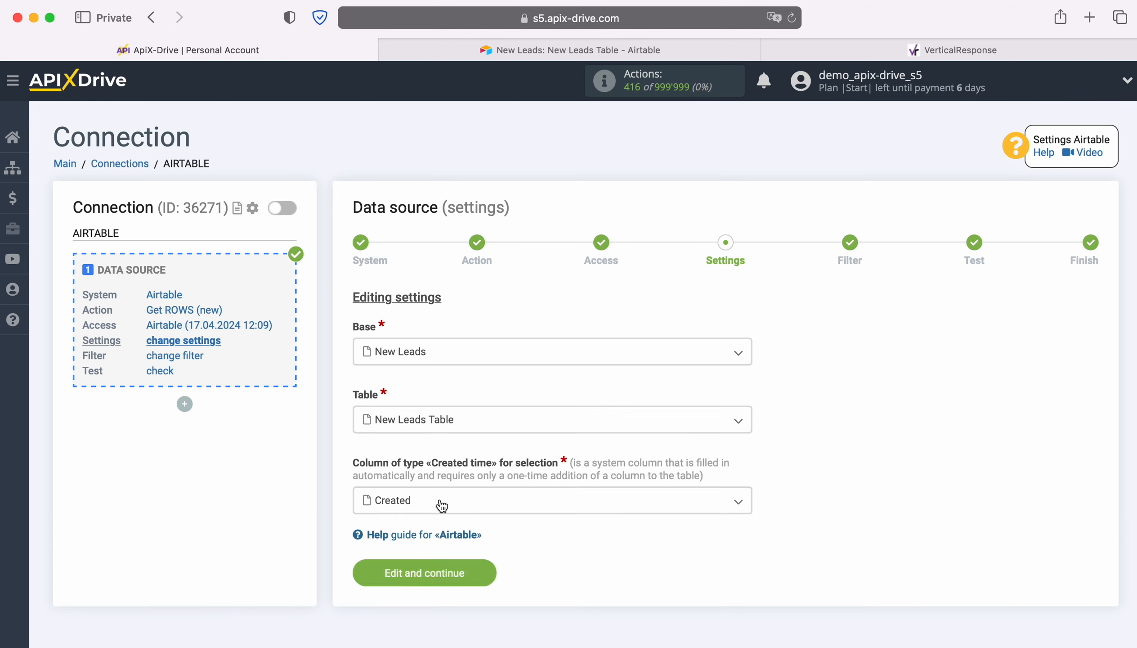
pyautogui.click(441, 505)
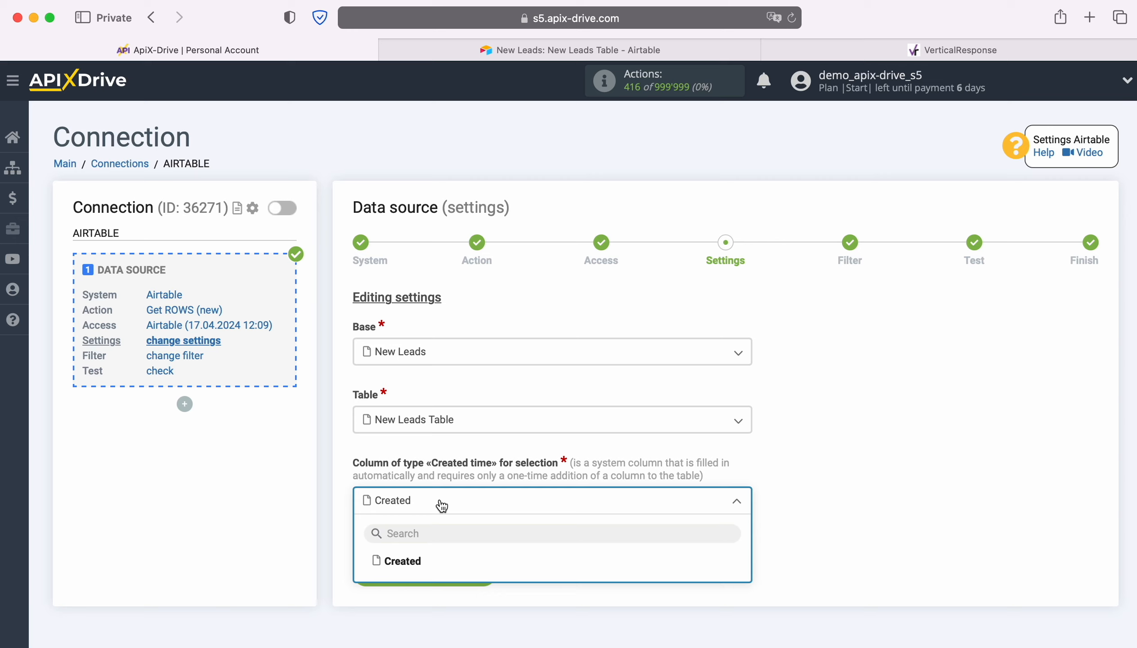
# Step: Switch to Airtable and look up the Created time field type among the new-field types for New Leads Table
pyautogui.click(496, 48)
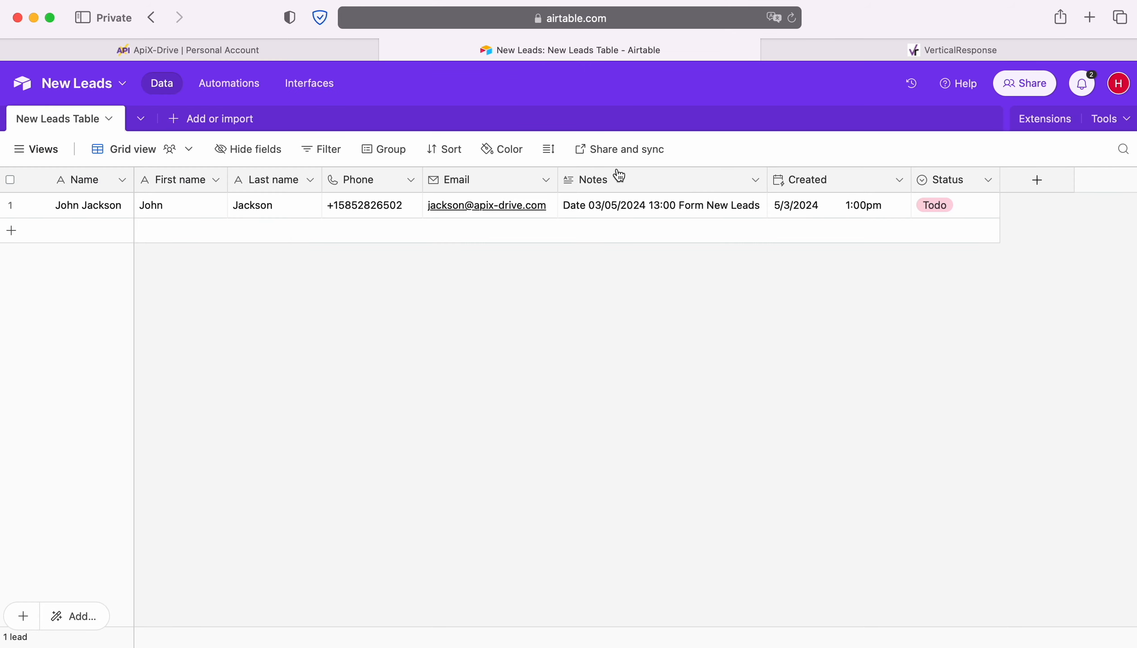
pyautogui.click(1049, 187)
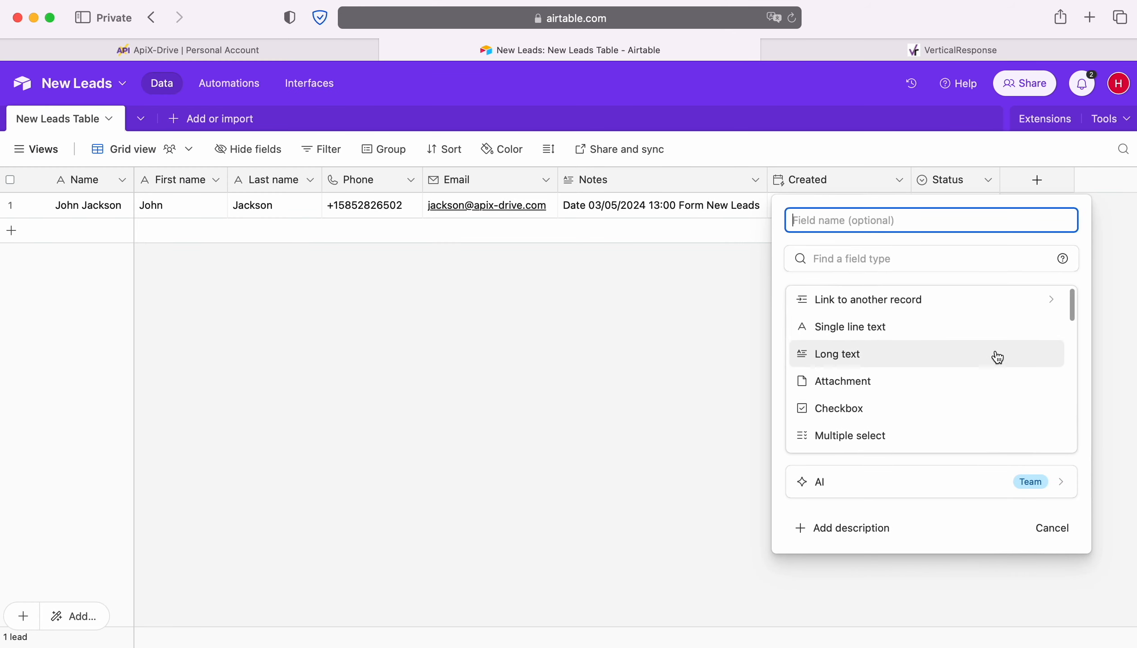
pyautogui.scroll(-6, 996, 356)
pyautogui.scroll(-5, 996, 356)
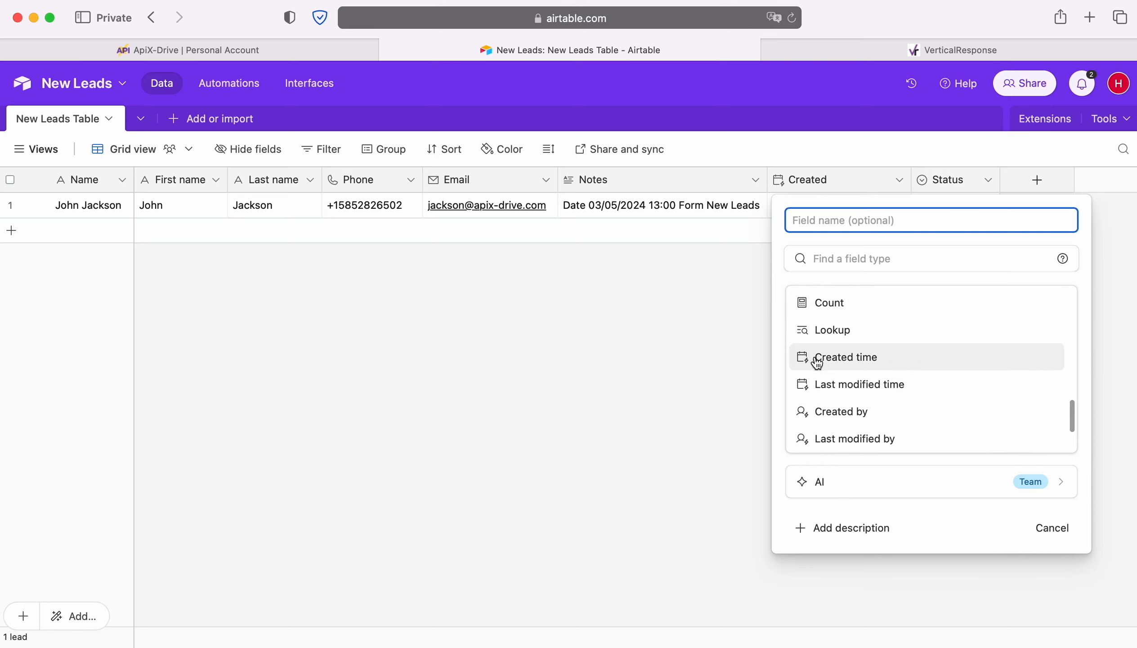
pyautogui.click(688, 362)
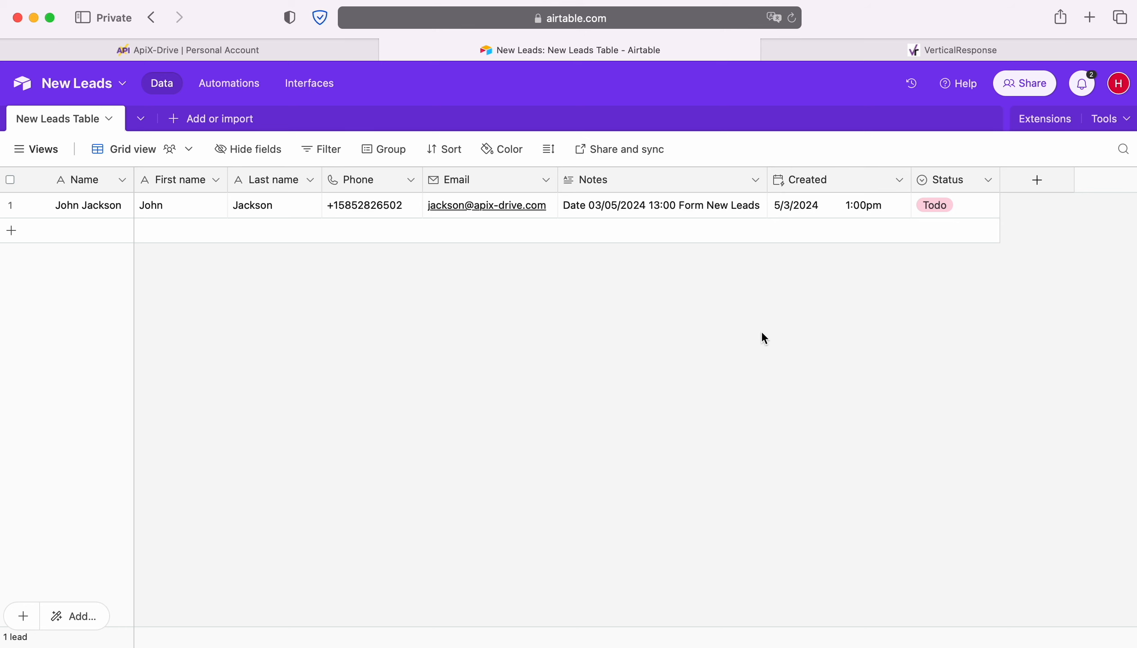
# Step: Return to ApiX-Drive, choose Created as the «Created time» selection column and save the data source settings
pyautogui.click(118, 46)
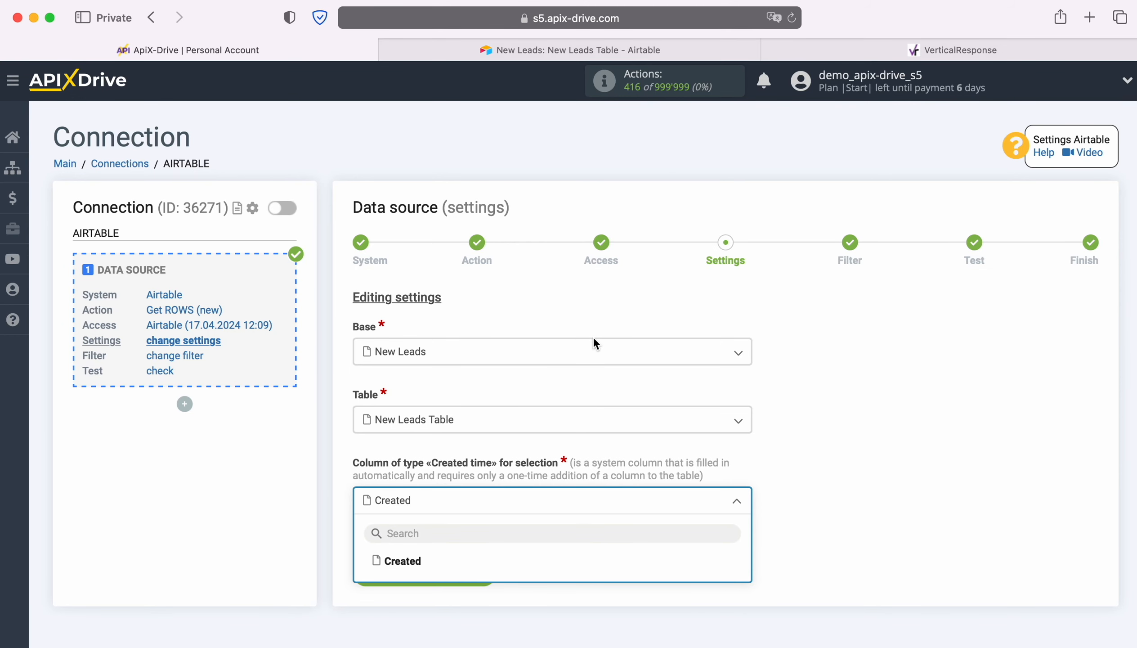
pyautogui.click(414, 560)
pyautogui.click(484, 569)
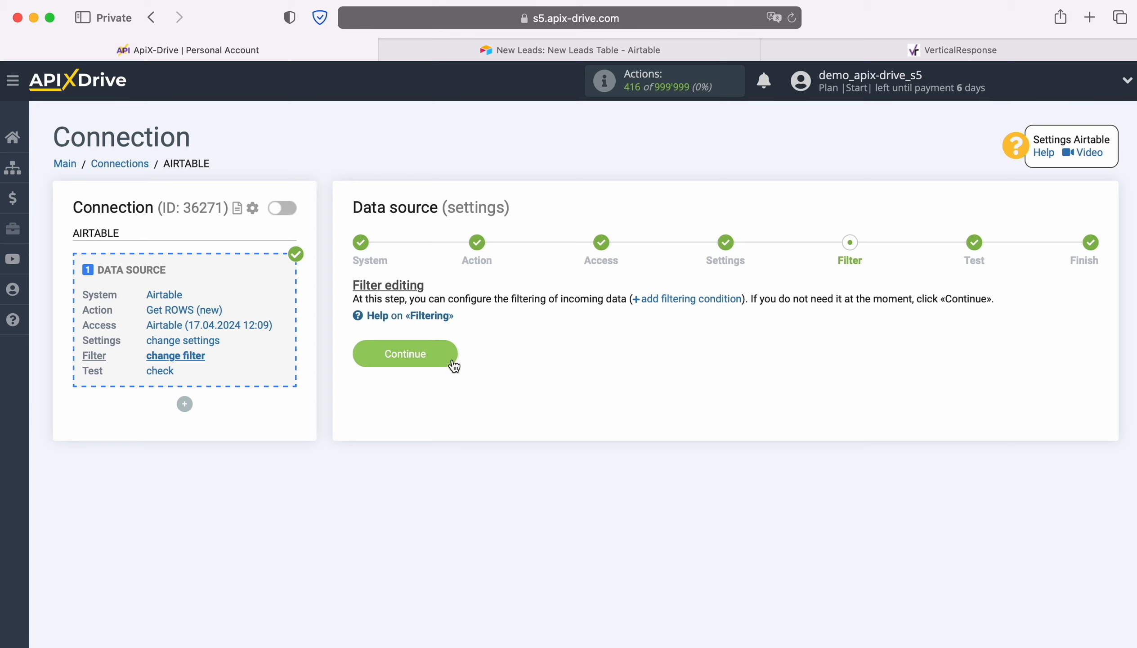
# Step: Finish the data source setup without a filter, accepting the Airtable test data, and start configuring the data destination
pyautogui.click(448, 349)
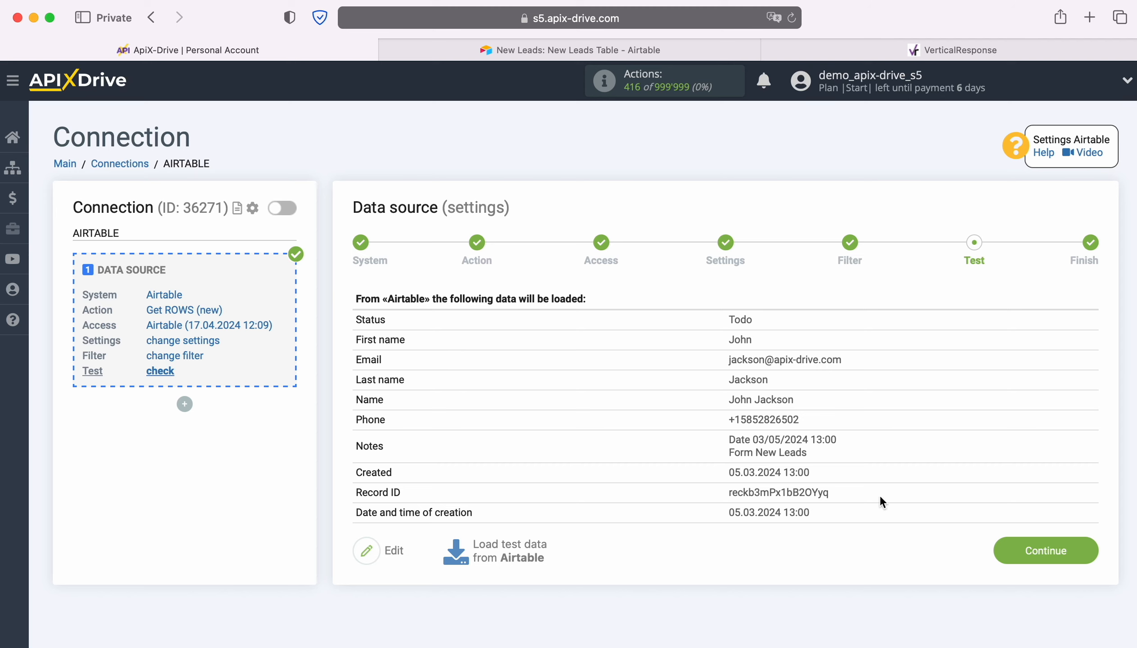
pyautogui.click(1081, 543)
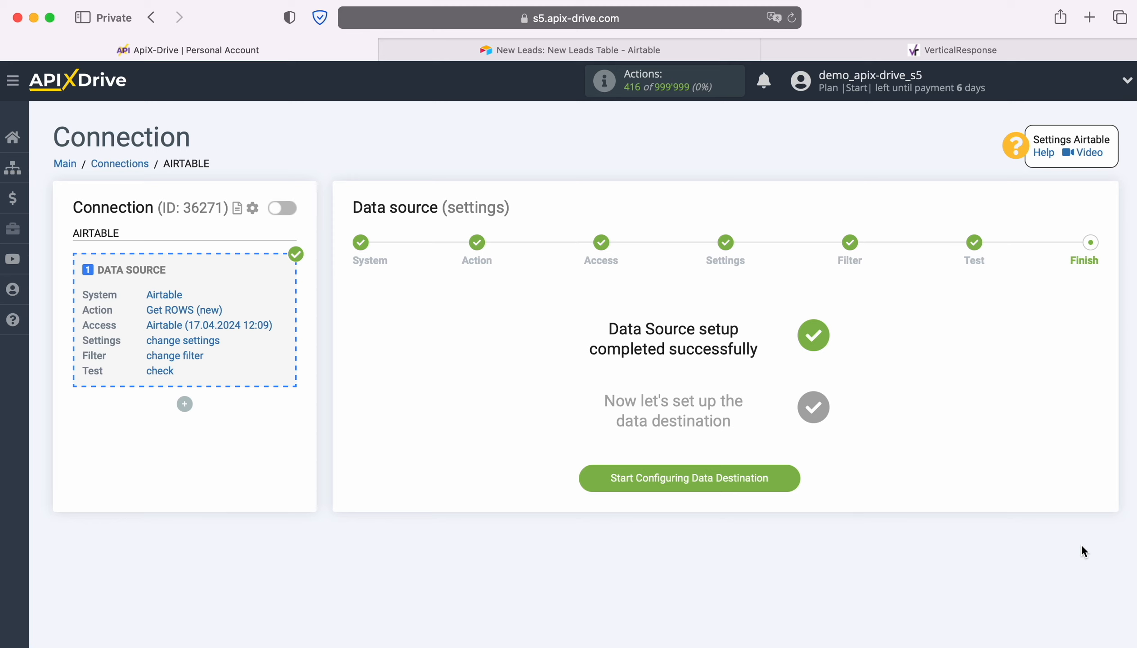
pyautogui.click(787, 471)
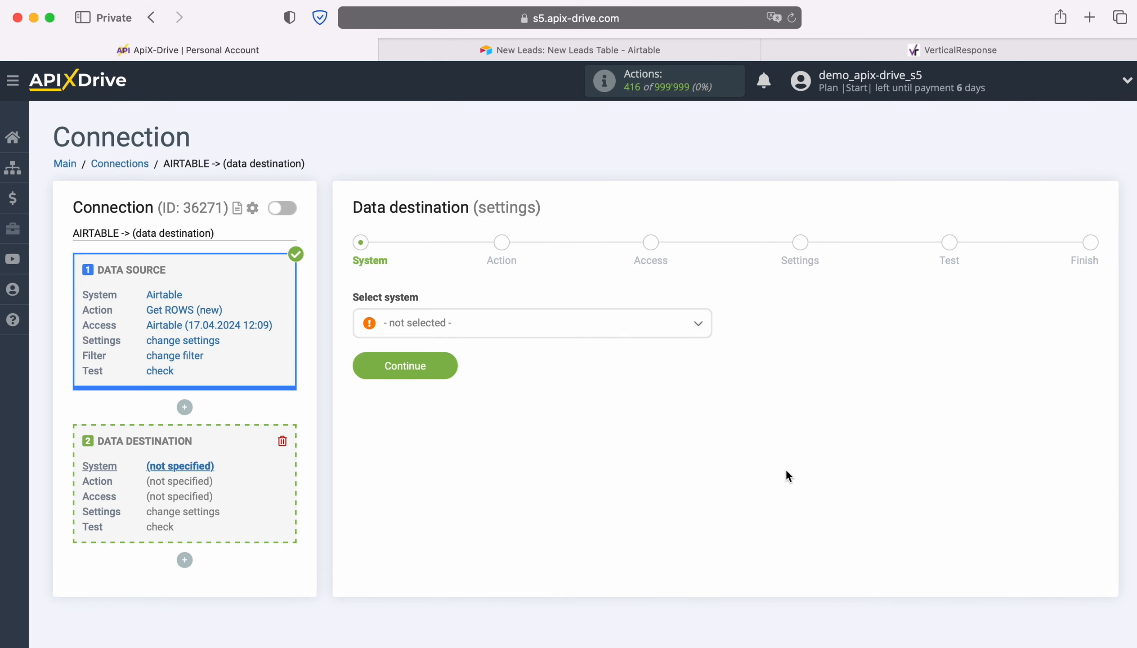
# Step: Choose VerticalResponse as the data destination system and continue to the action choice
pyautogui.click(617, 331)
pyautogui.scroll(-10, 657, 454)
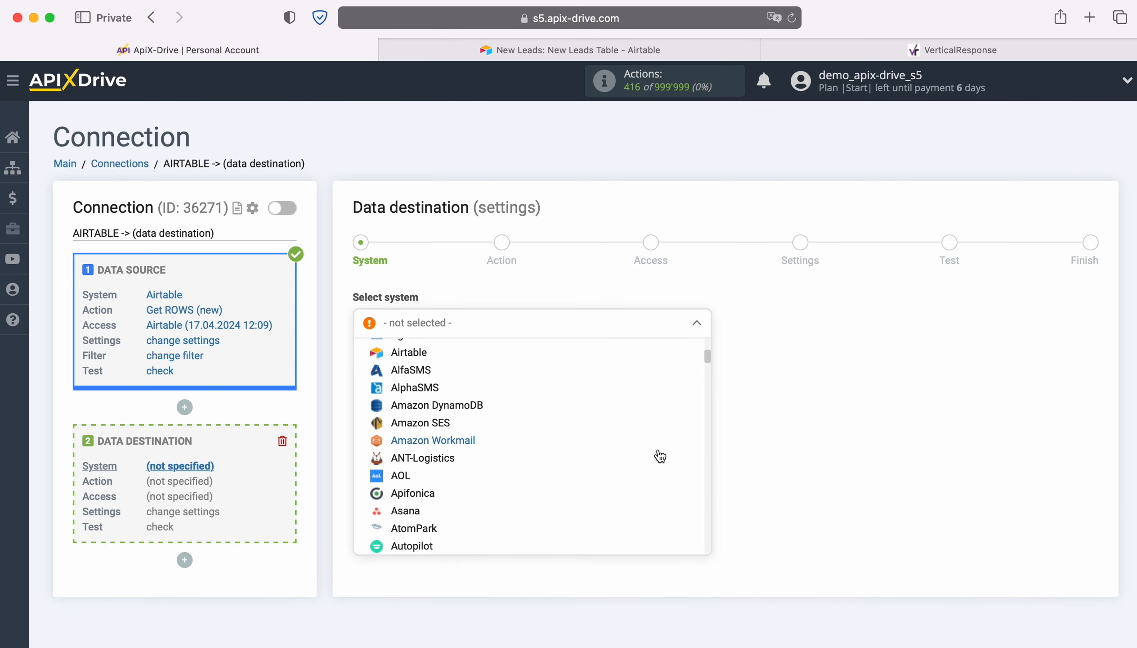
pyautogui.scroll(-10, 659, 456)
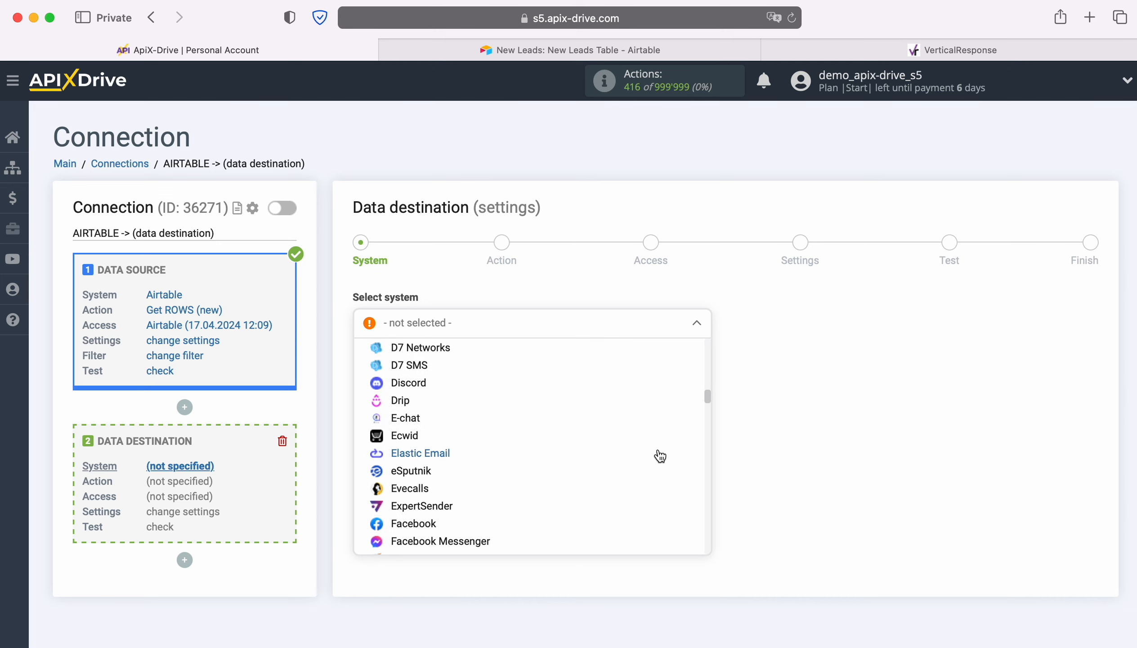
pyautogui.scroll(-10, 660, 457)
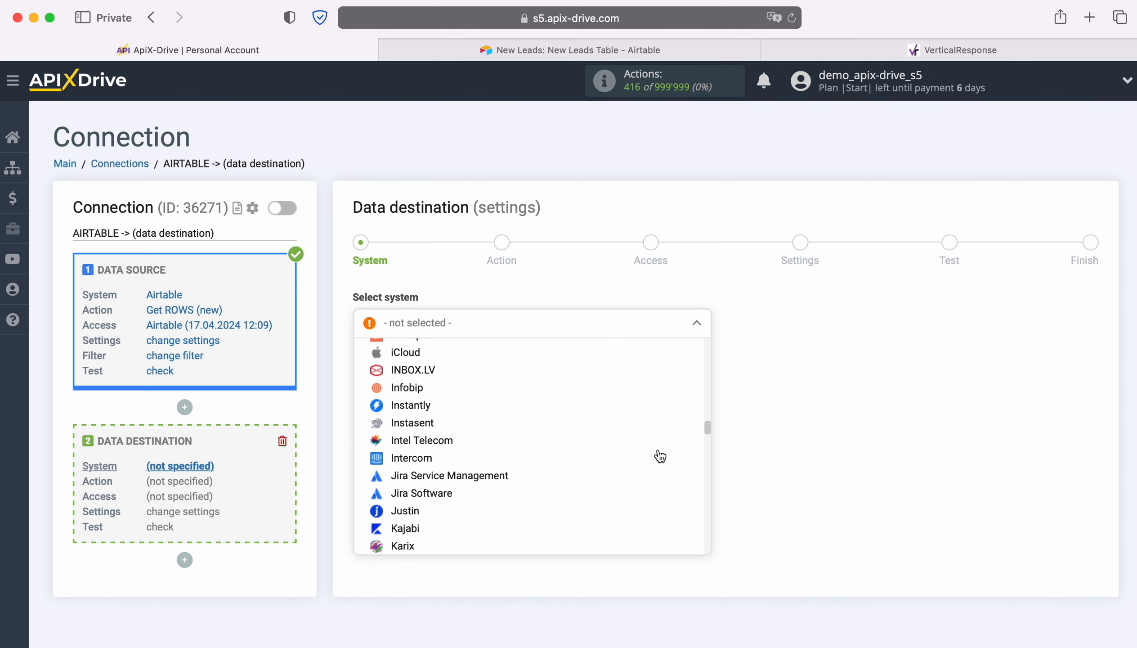
pyautogui.scroll(-10, 660, 456)
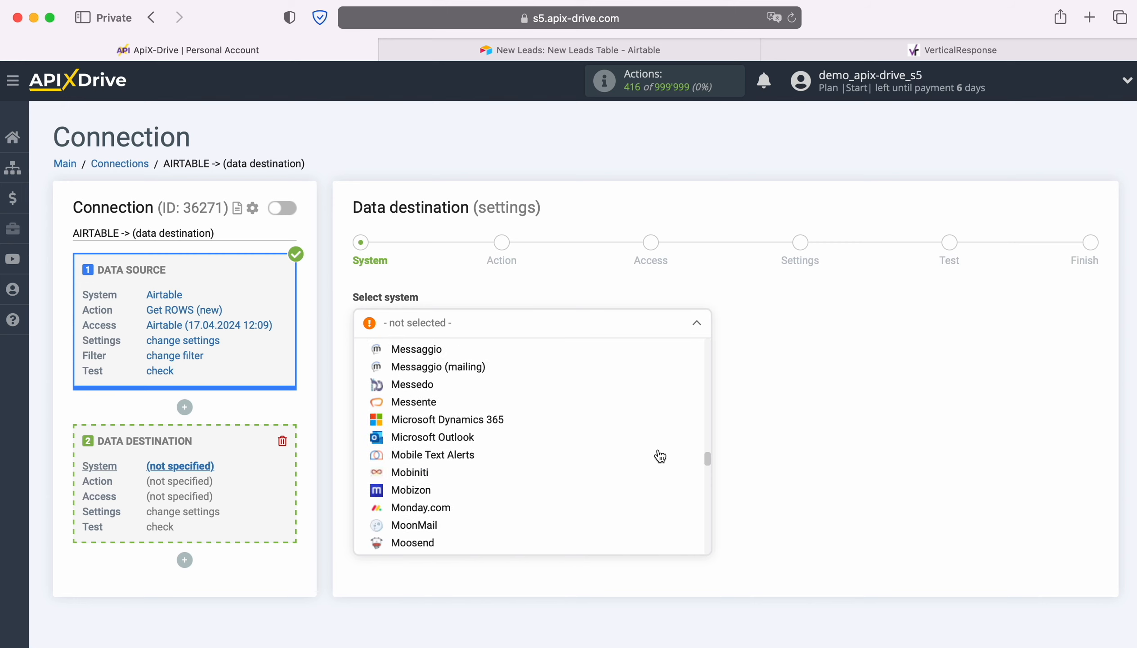
pyautogui.scroll(-10, 660, 456)
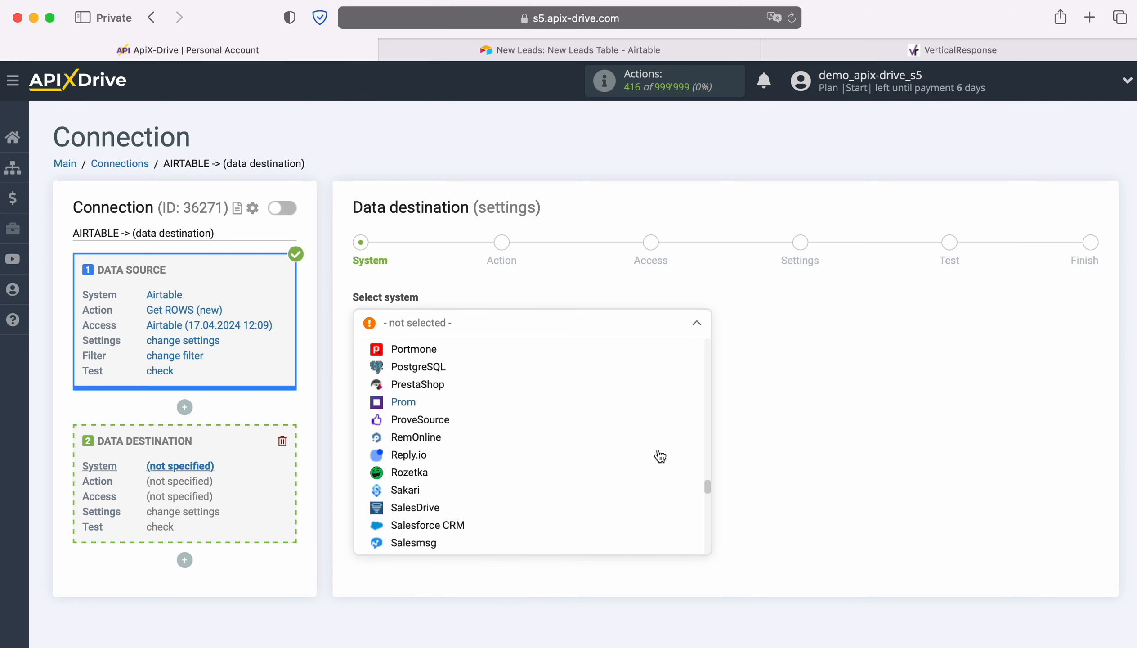
pyautogui.scroll(-10, 659, 456)
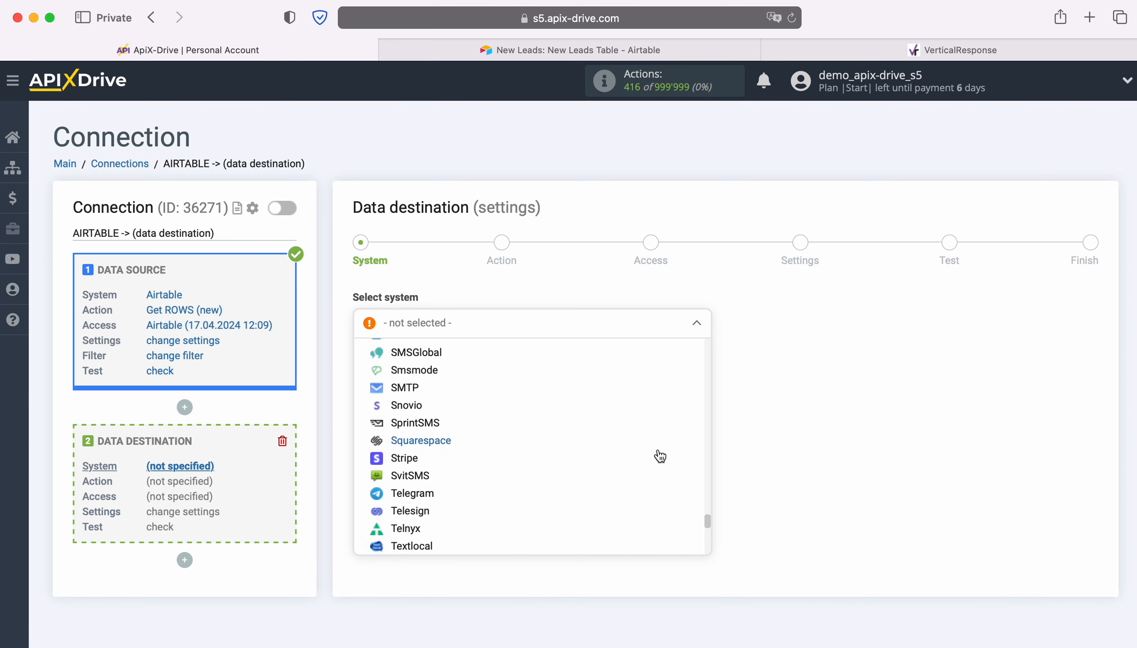
pyautogui.scroll(-5, 657, 456)
pyautogui.click(456, 440)
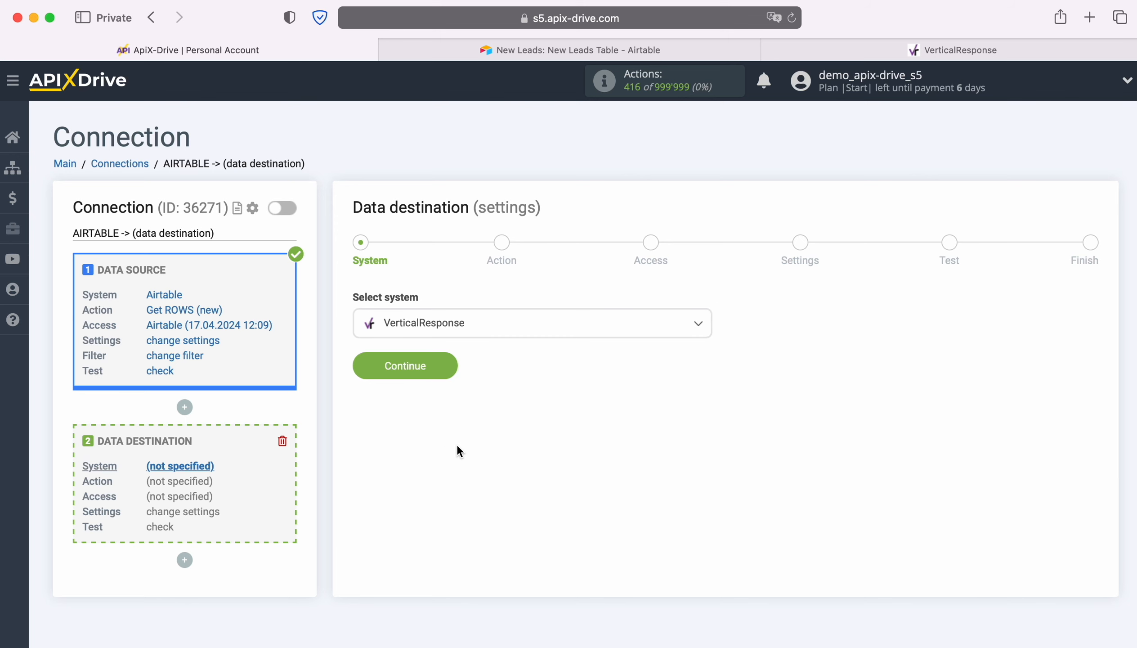
pyautogui.click(450, 364)
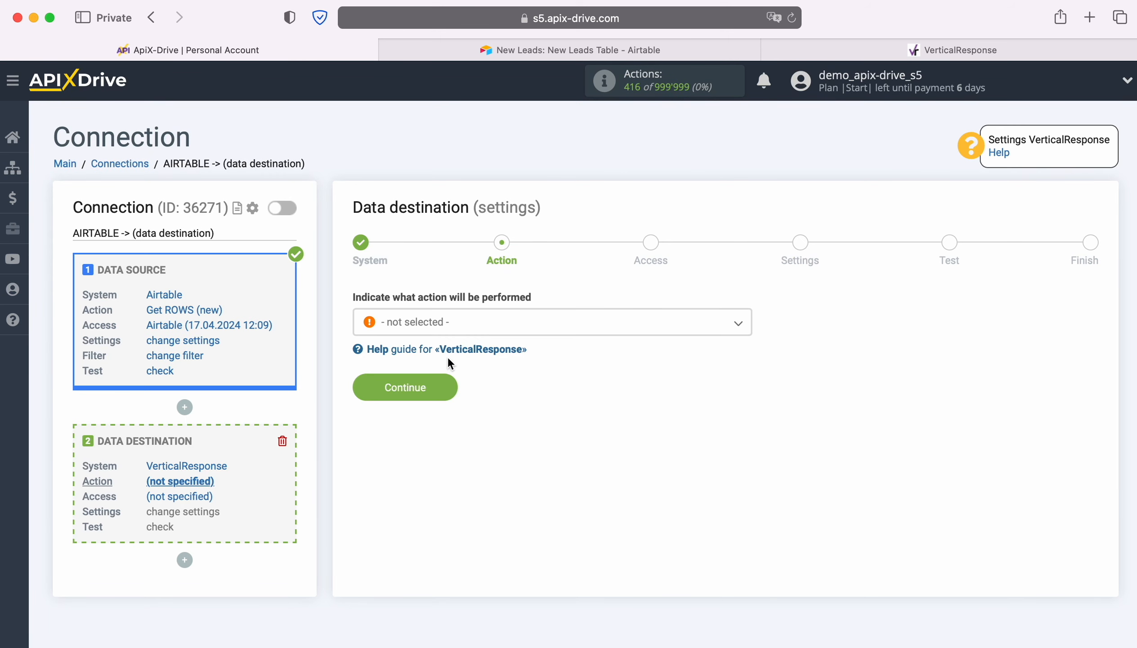
# Step: Set the destination action to Add CONTACT and continue to the account access stage
pyautogui.click(500, 322)
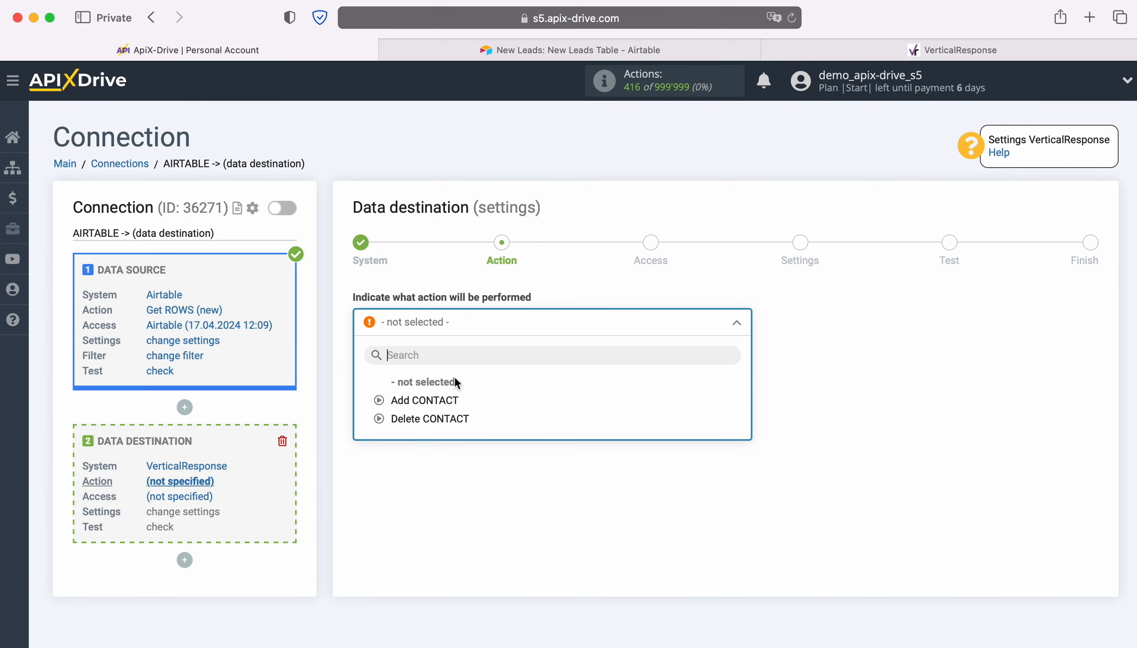
pyautogui.click(448, 397)
pyautogui.click(447, 393)
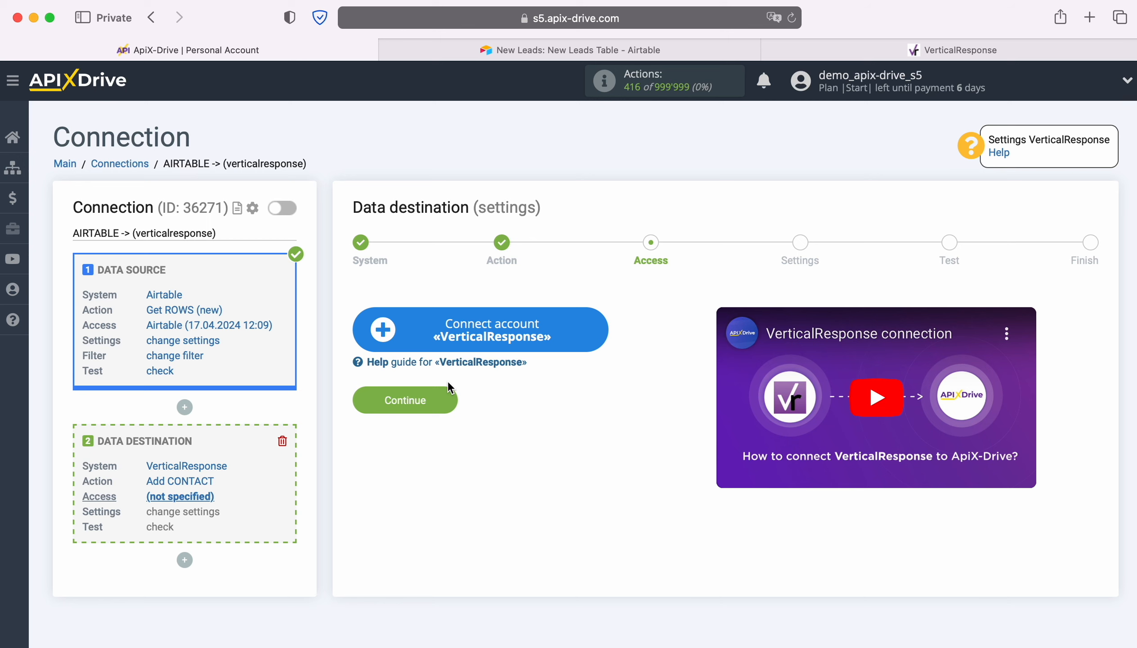
# Step: Connect a VerticalResponse account by signing in with the account's e-mail address and password
pyautogui.click(600, 327)
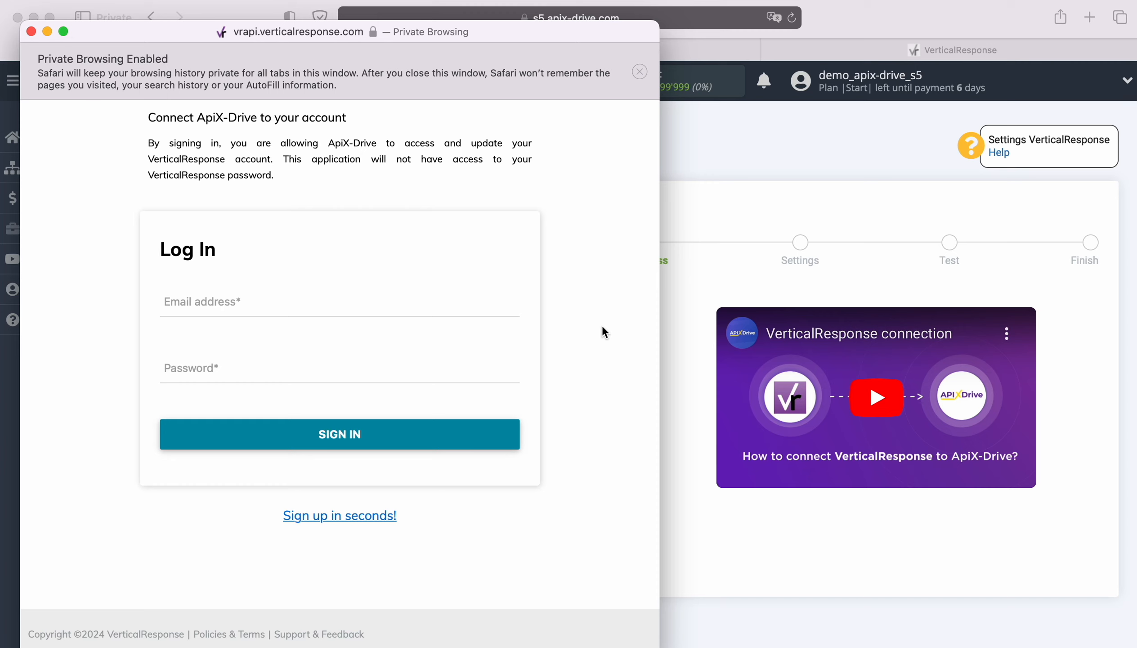
pyautogui.click(183, 303)
pyautogui.rightClick(163, 301)
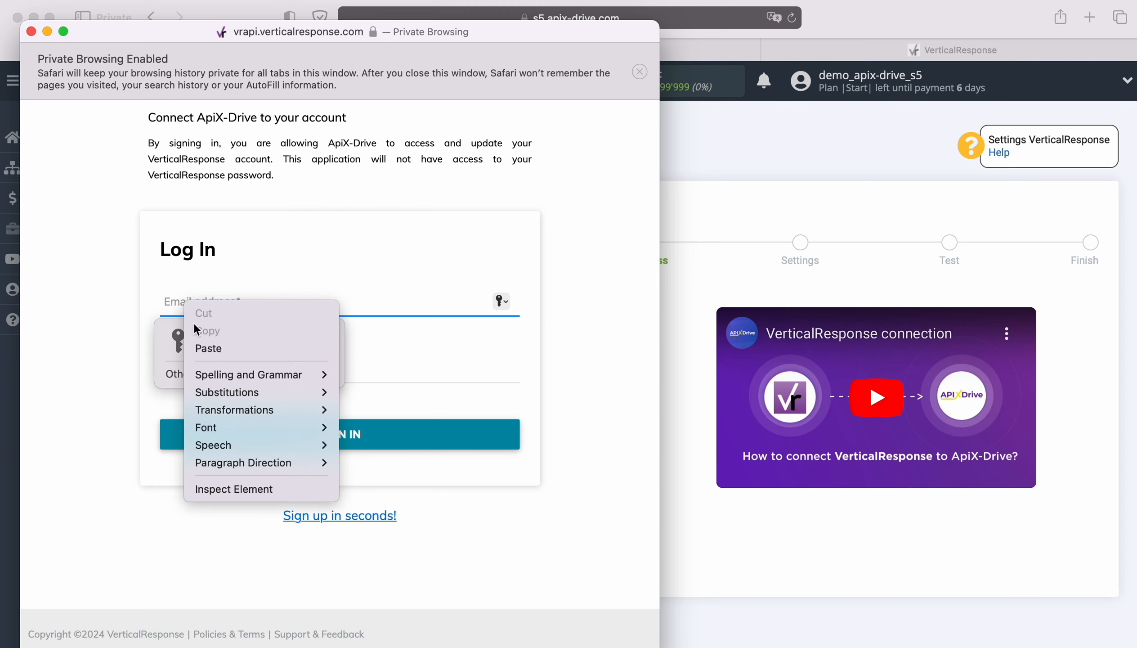
pyautogui.click(216, 343)
pyautogui.click(218, 364)
pyautogui.write('••••••••••••')
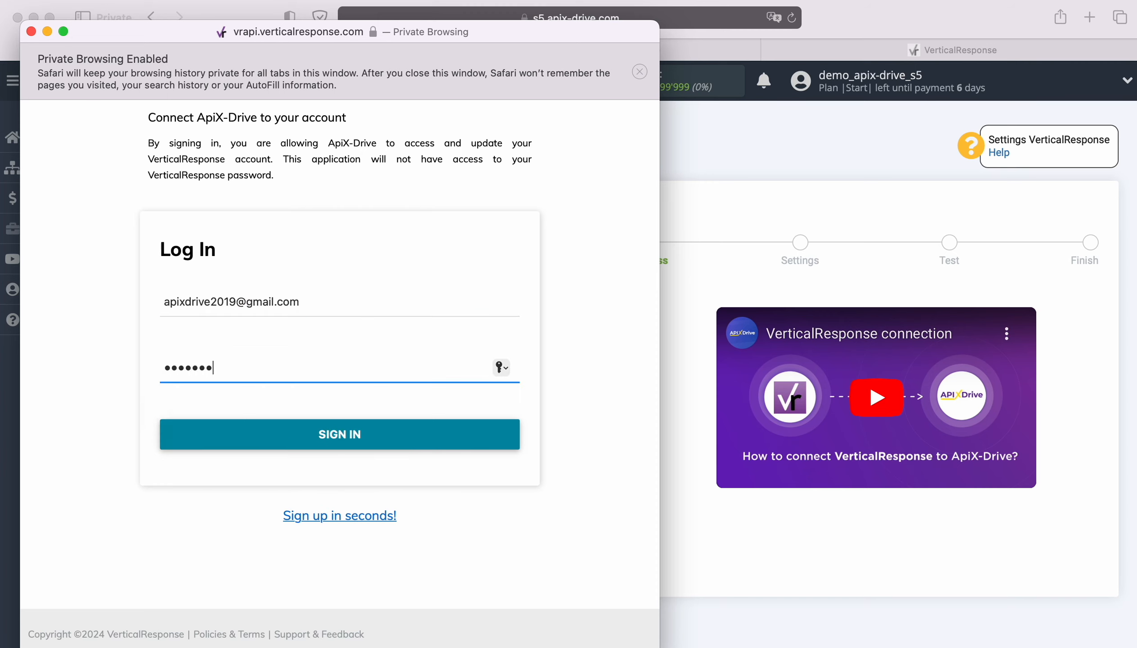
pyautogui.write('•')
pyautogui.click(332, 435)
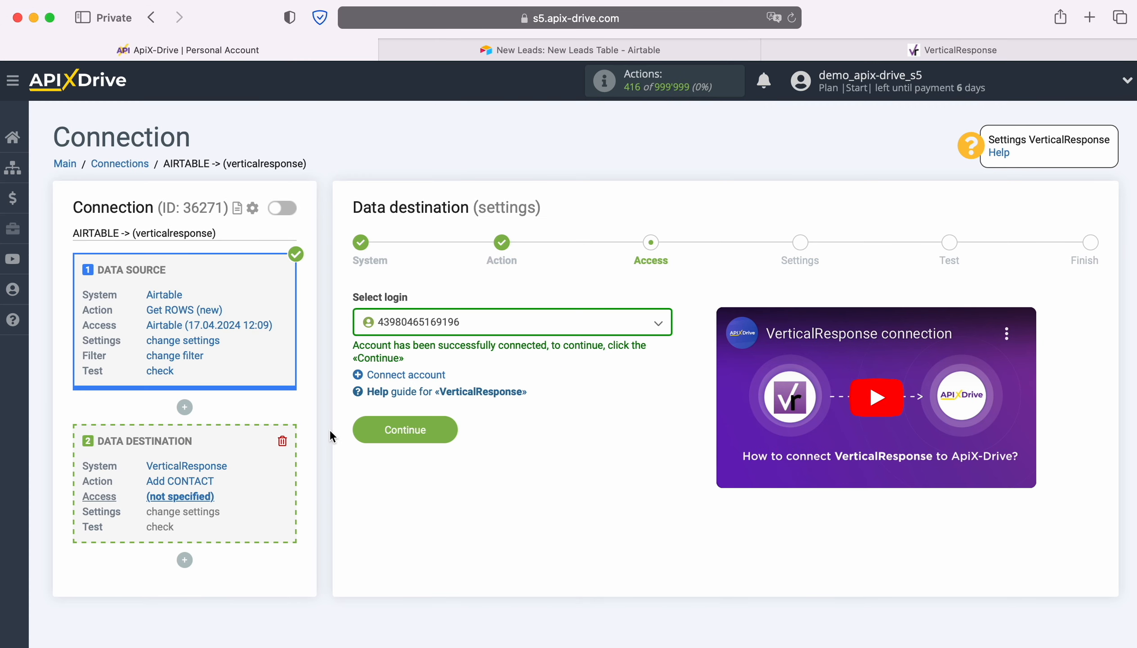
# Step: Select the newly connected VerticalResponse login for the destination and continue to its settings
pyautogui.click(500, 328)
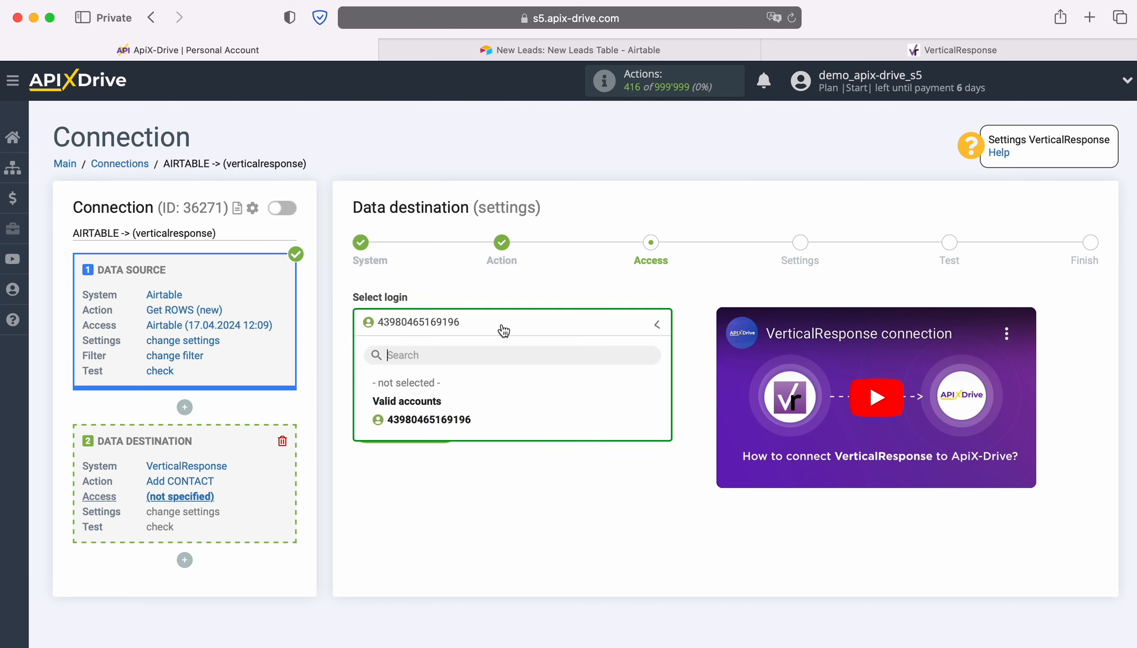
pyautogui.click(467, 420)
pyautogui.click(443, 426)
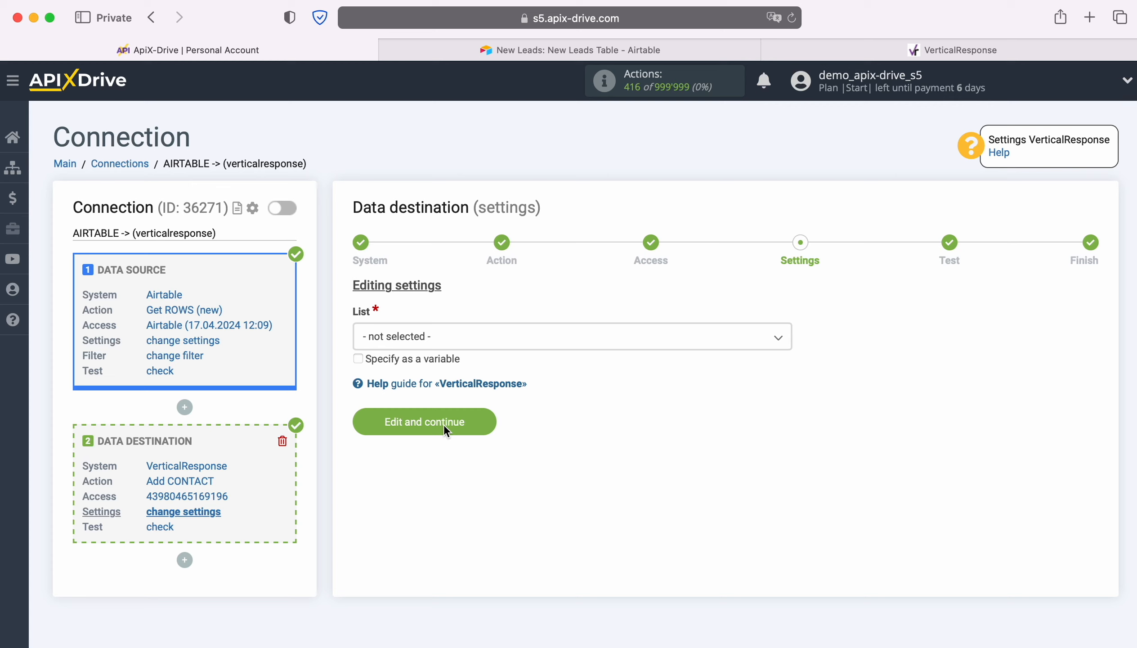
# Step: Set the contact list to All Contacts and fill the E-mail field with the Airtable Email variable
pyautogui.click(459, 337)
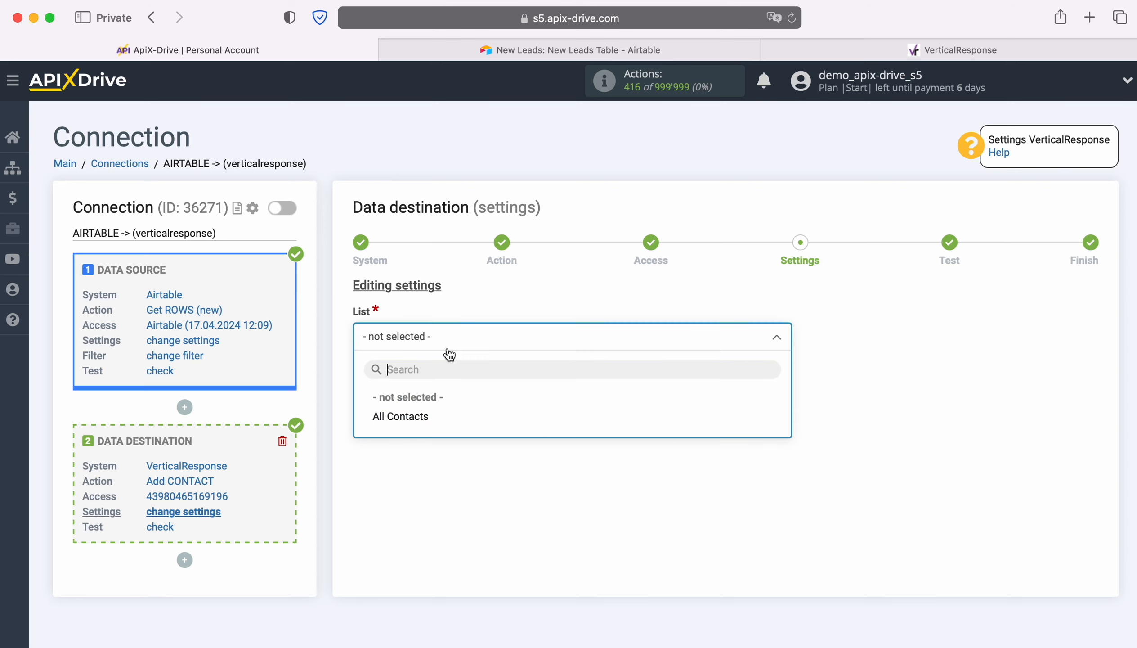
pyautogui.click(420, 415)
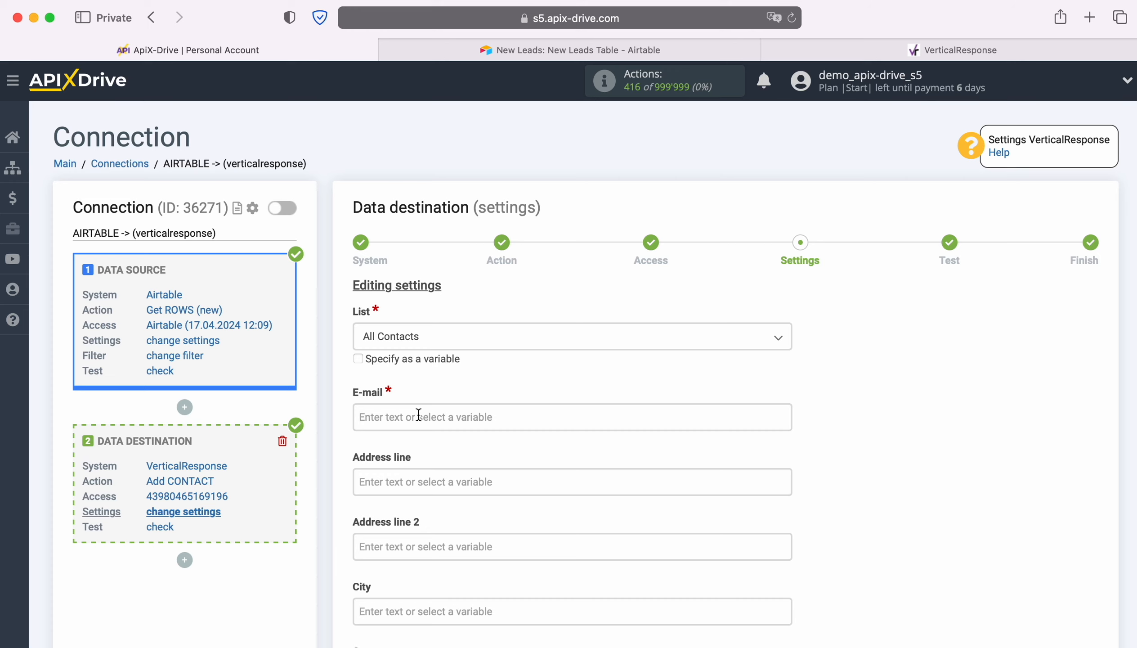
pyautogui.click(418, 415)
pyautogui.scroll(-5, 419, 415)
pyautogui.scroll(-3, 568, 402)
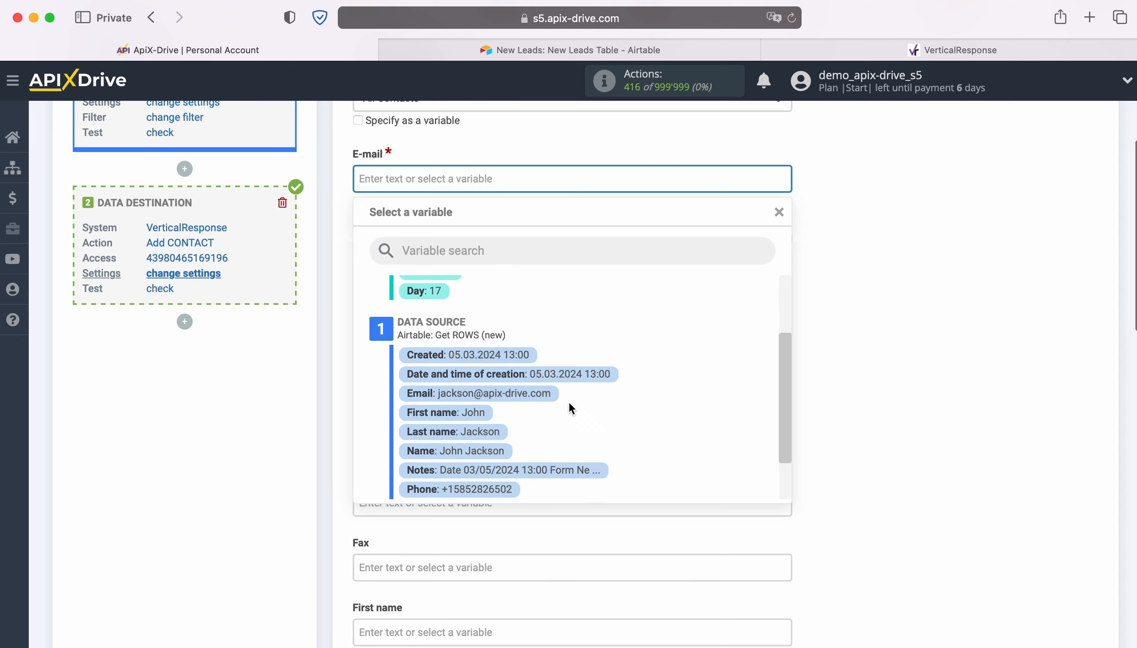
pyautogui.click(508, 394)
# Step: Fill First name with the Airtable First name variable and Home phone with the Airtable Phone variable
pyautogui.scroll(-6, 595, 345)
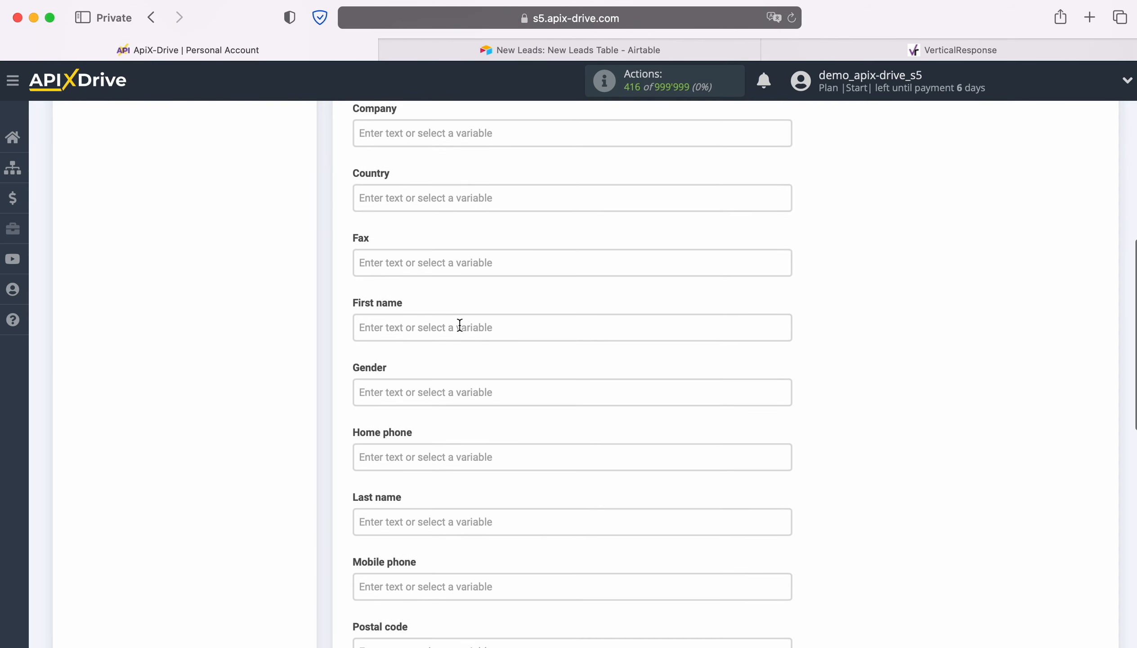
pyautogui.click(459, 326)
pyautogui.scroll(-3, 696, 336)
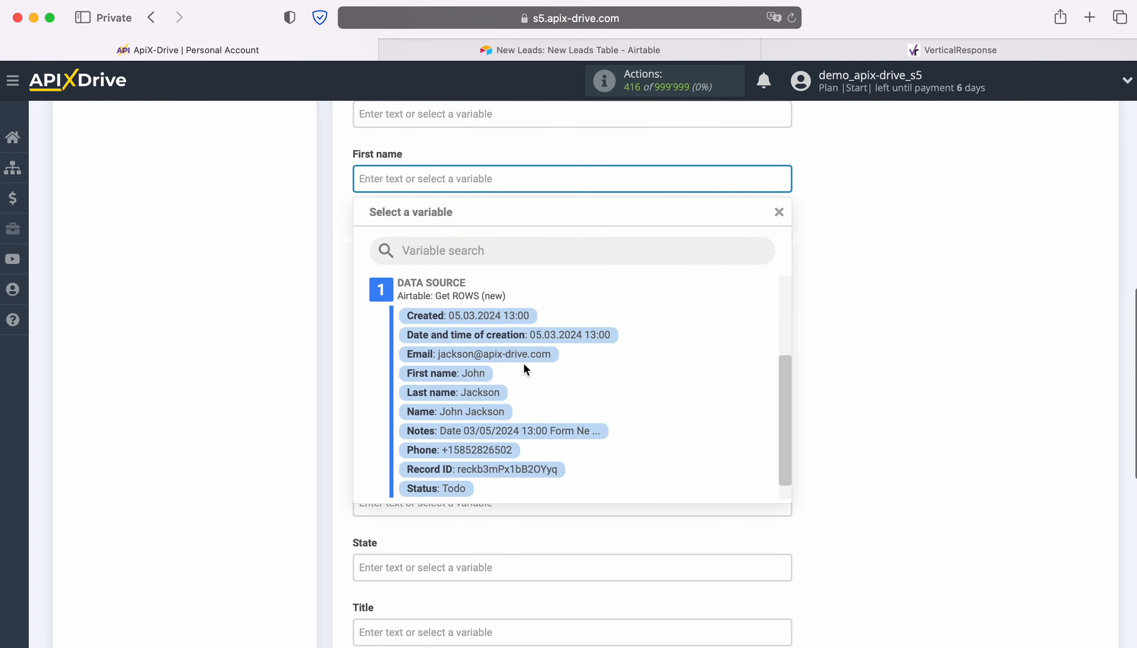
pyautogui.click(472, 373)
pyautogui.scroll(-2, 497, 316)
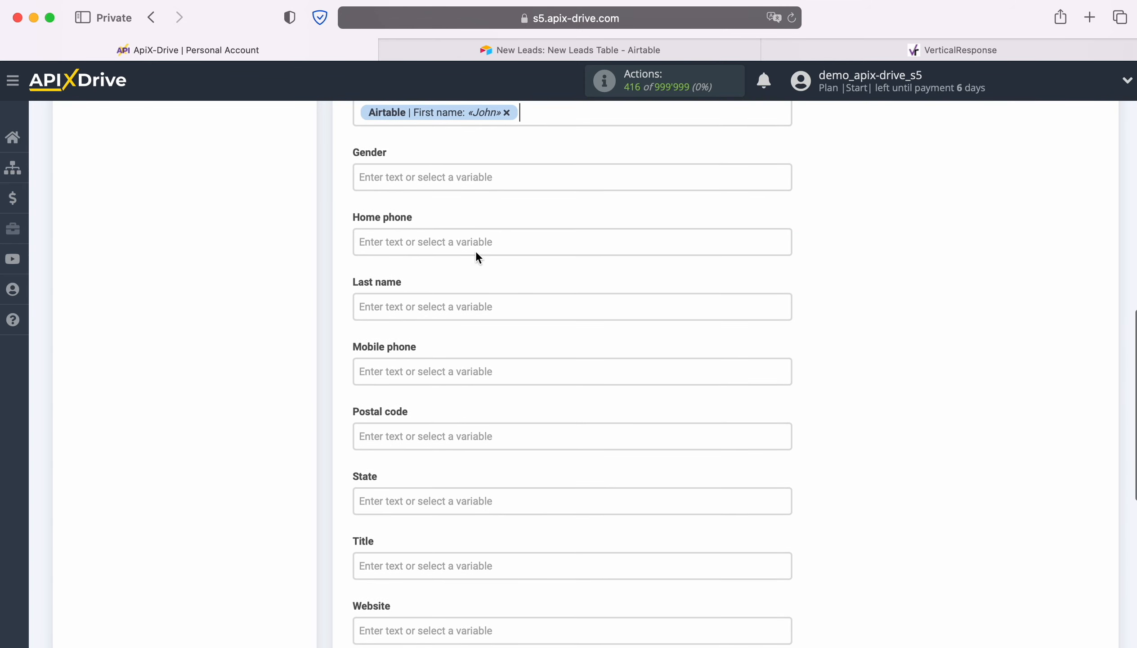
pyautogui.click(475, 250)
pyautogui.scroll(-2, 697, 375)
pyautogui.scroll(-4, 693, 372)
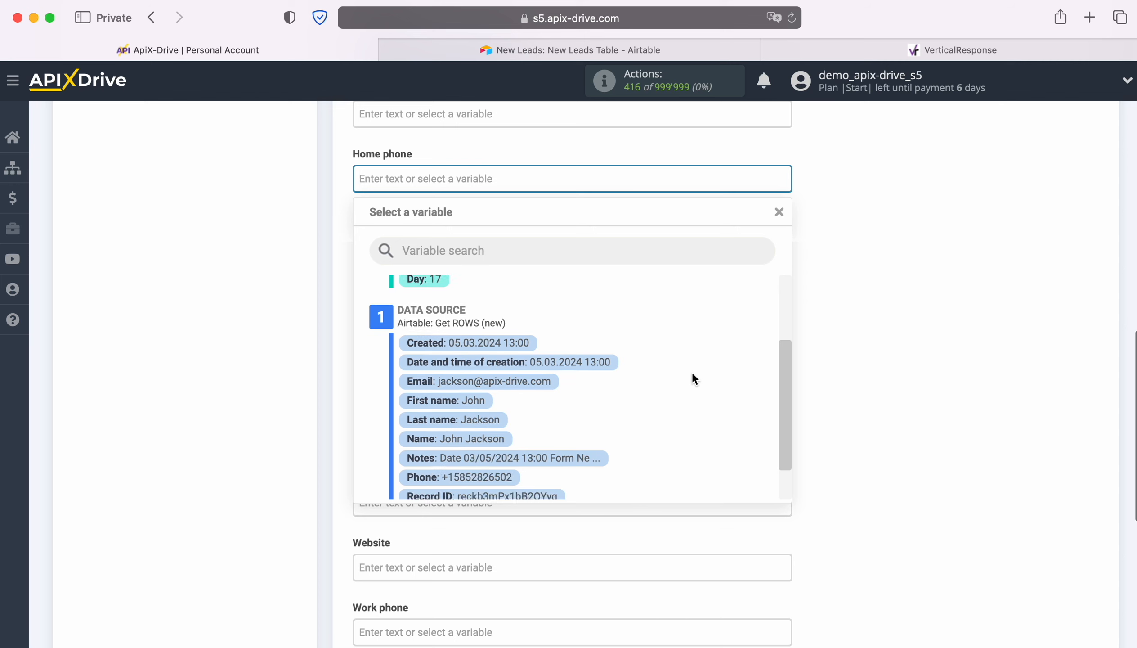
pyautogui.click(474, 451)
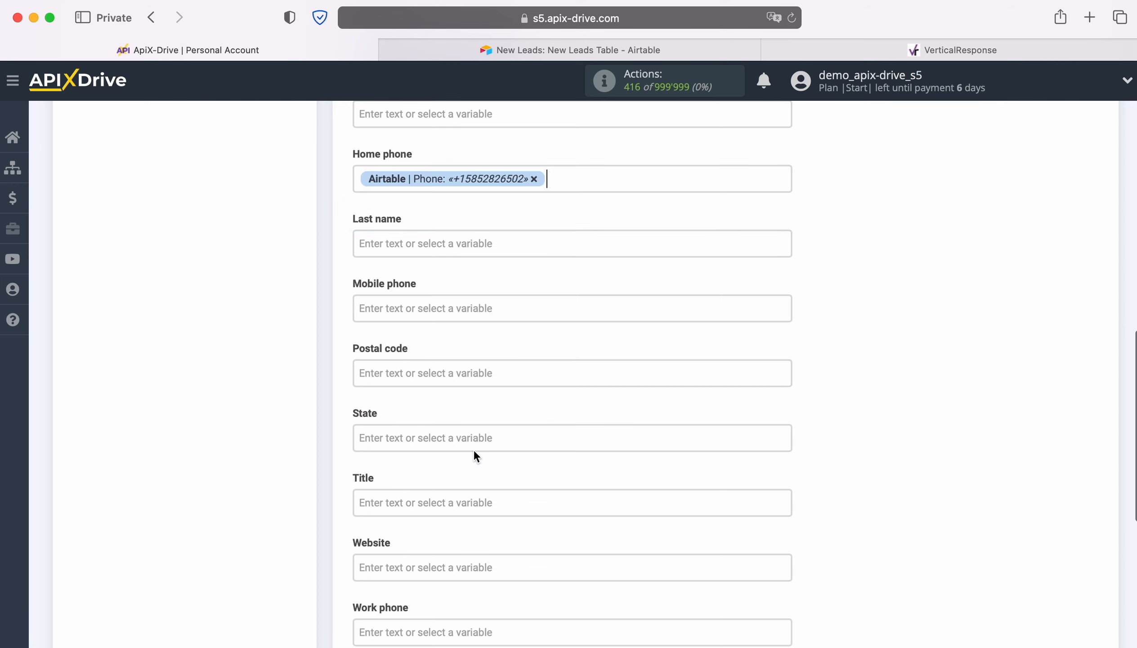
# Step: Fill Last name with the Airtable Last name variable and Mobile phone with the Airtable Phone variable
pyautogui.click(440, 244)
pyautogui.scroll(-3, 660, 411)
pyautogui.scroll(-2, 660, 417)
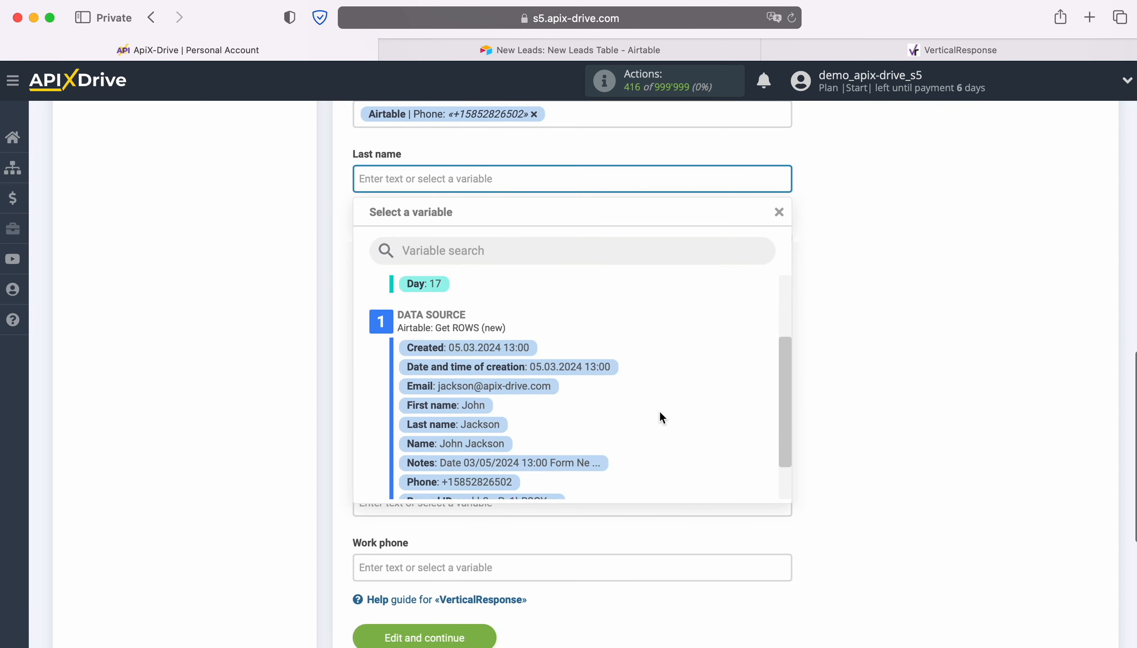
pyautogui.click(478, 403)
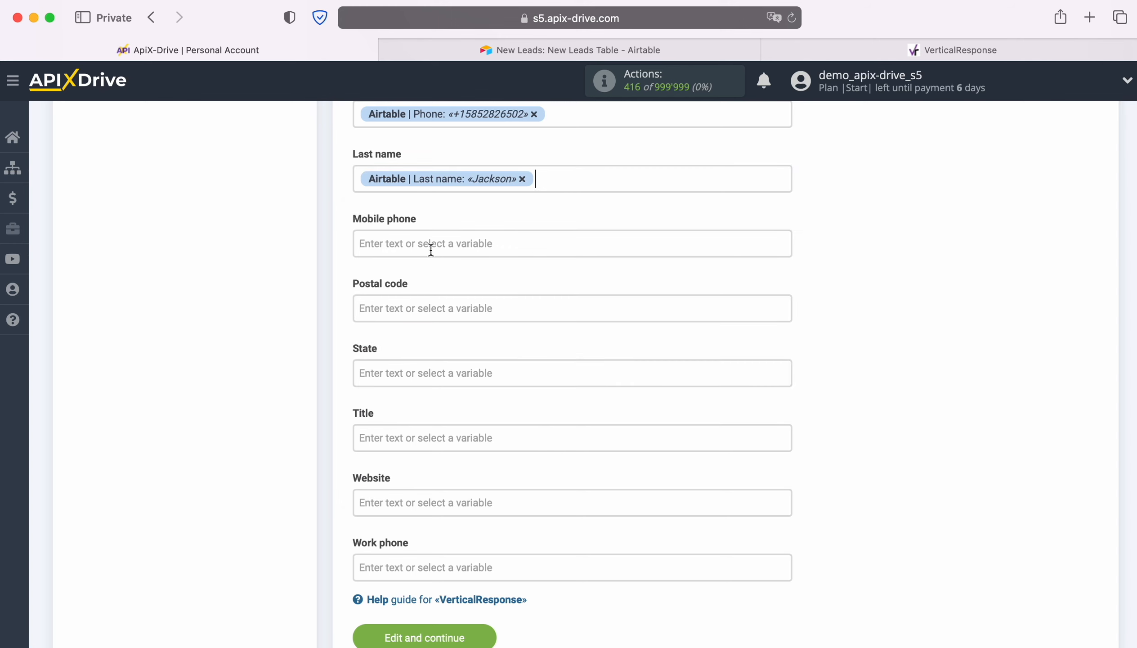
pyautogui.click(429, 245)
pyautogui.scroll(-3, 695, 390)
pyautogui.scroll(-3, 698, 390)
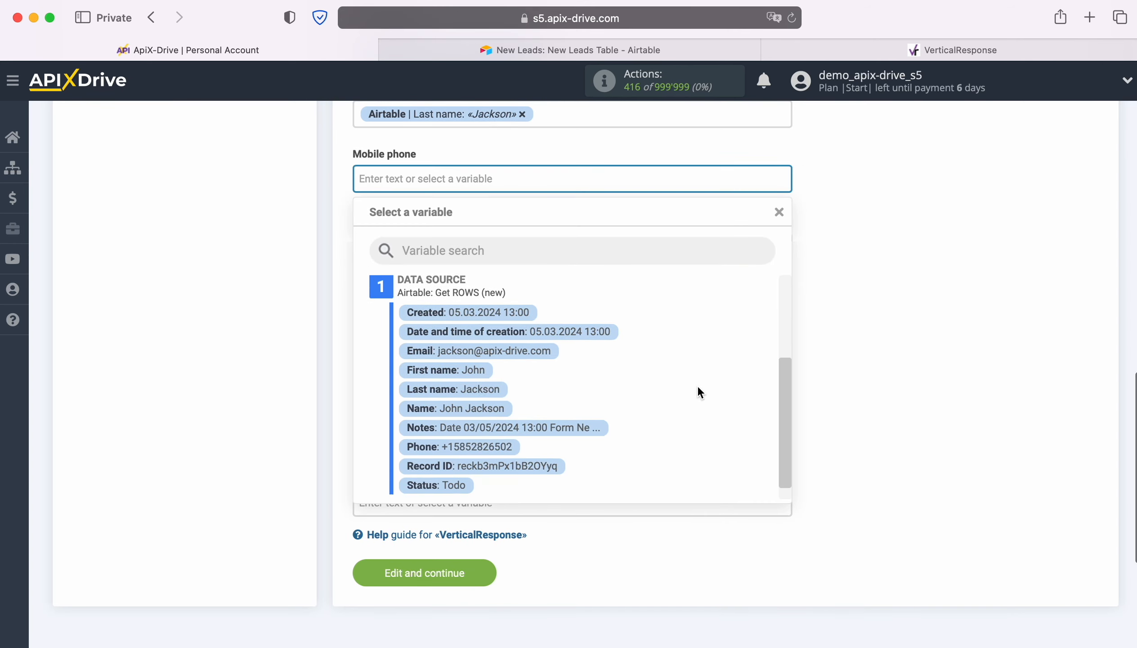
pyautogui.click(501, 437)
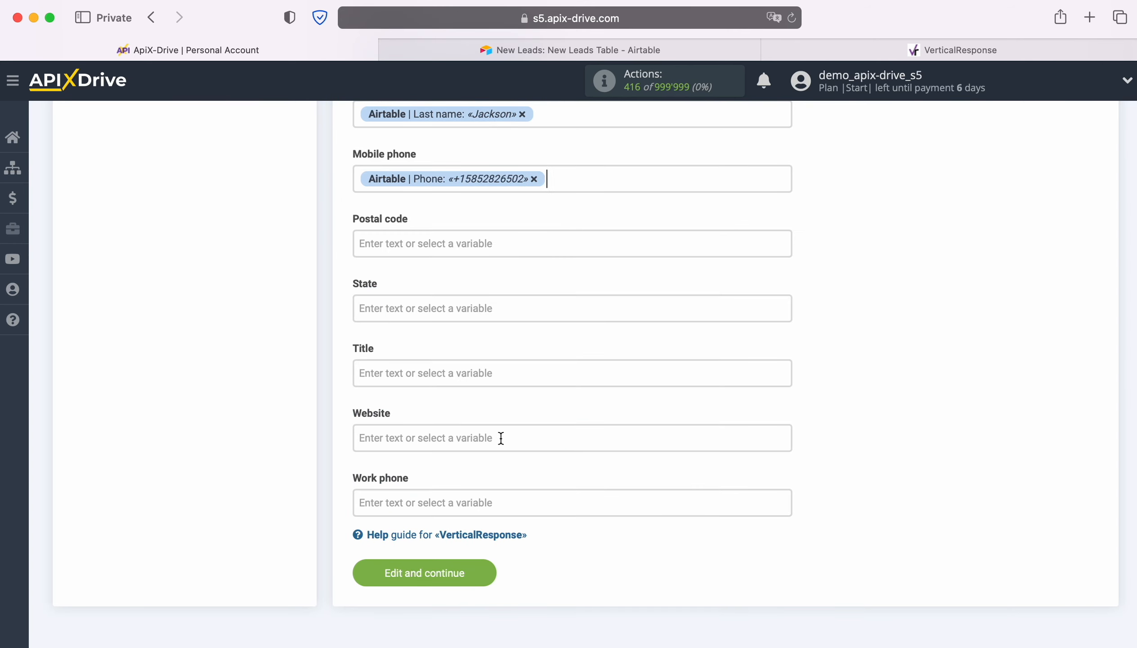
# Step: Fill the Title field with the text "New Row from AirTable" followed by the Airtable Name variable
pyautogui.click(449, 373)
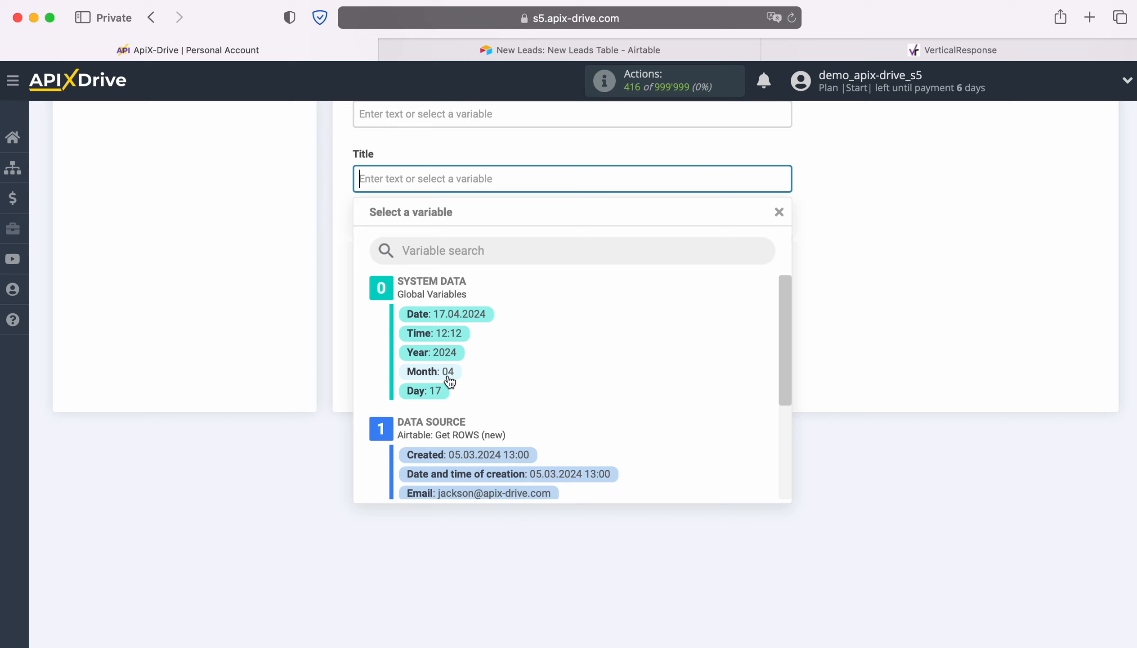
pyautogui.write('New Row')
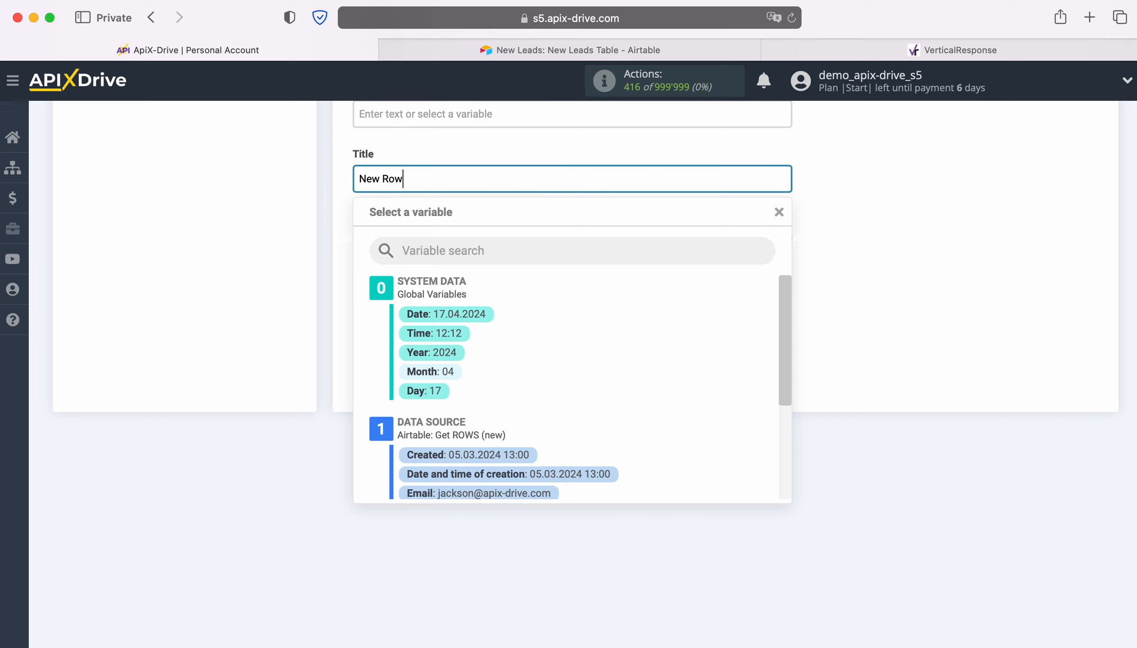
pyautogui.write(' from AirTable')
pyautogui.scroll(-3, 641, 392)
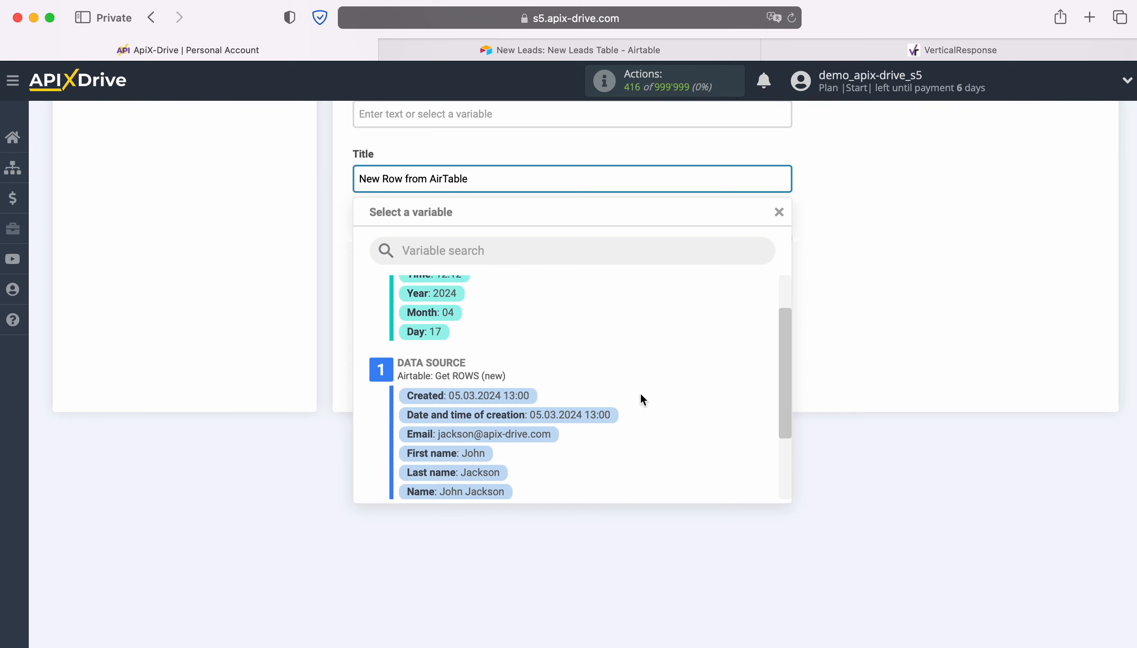
pyautogui.click(491, 410)
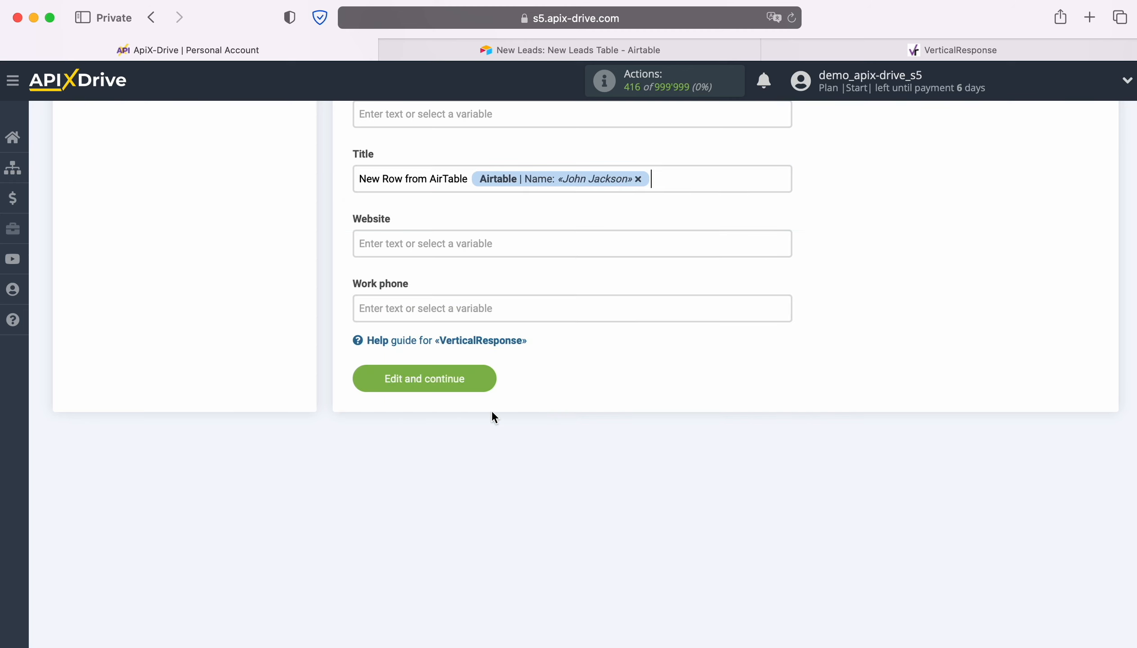
# Step: Fill Work phone with the Airtable Phone variable and save the destination settings to reach the test stage
pyautogui.click(446, 308)
pyautogui.scroll(-4, 655, 435)
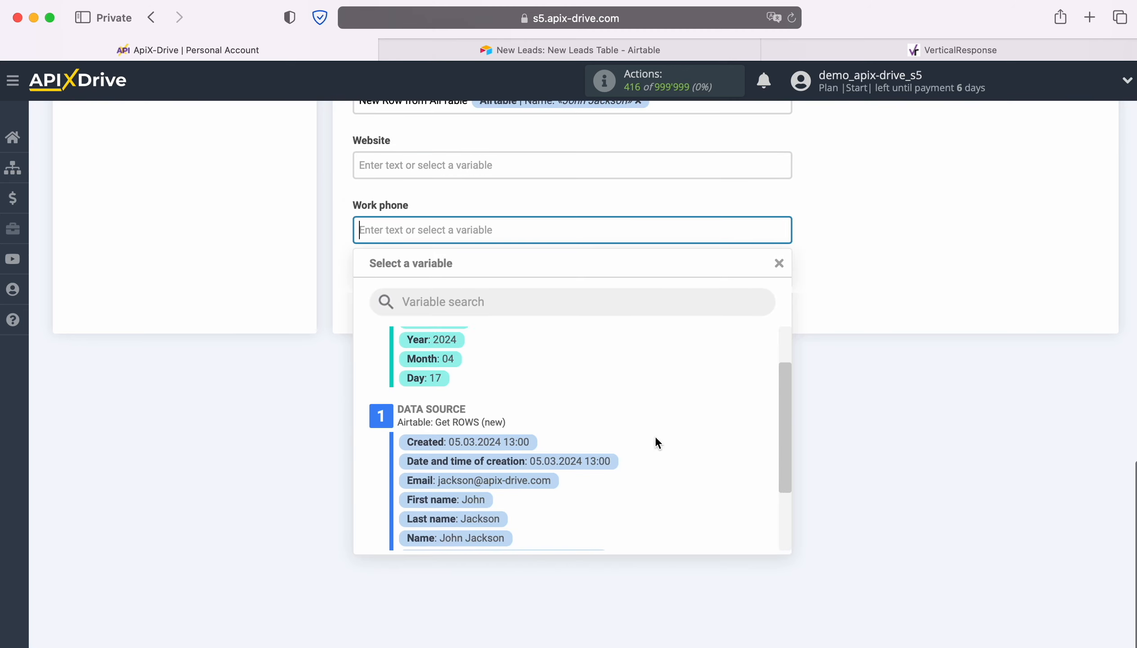
pyautogui.scroll(-1, 655, 435)
pyautogui.click(499, 484)
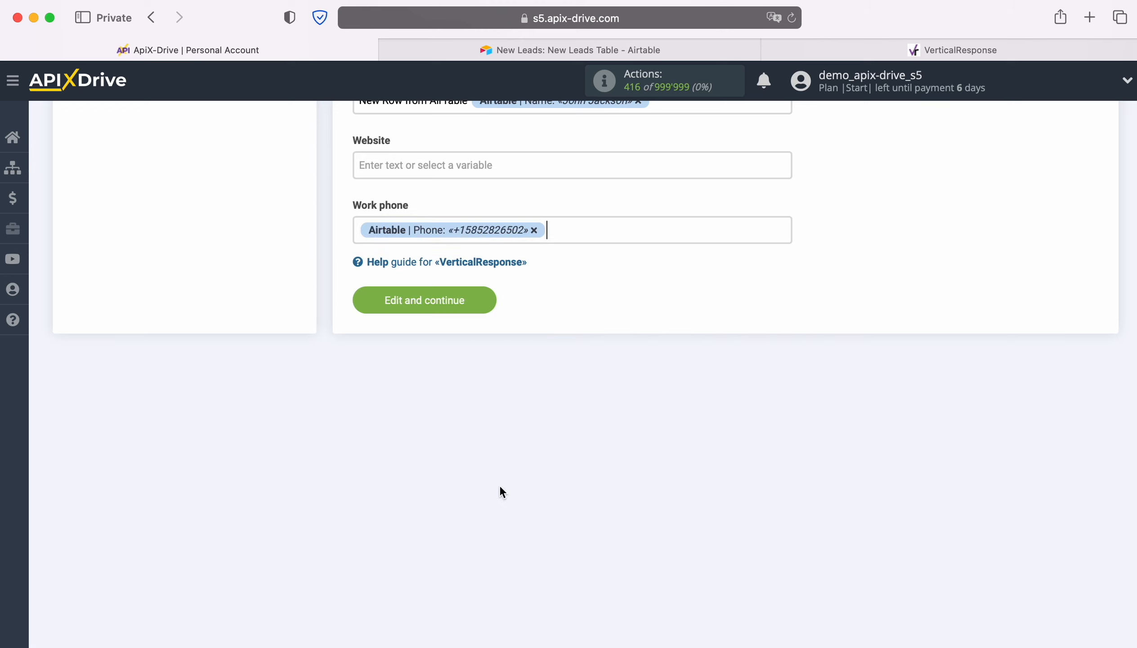
pyautogui.click(484, 298)
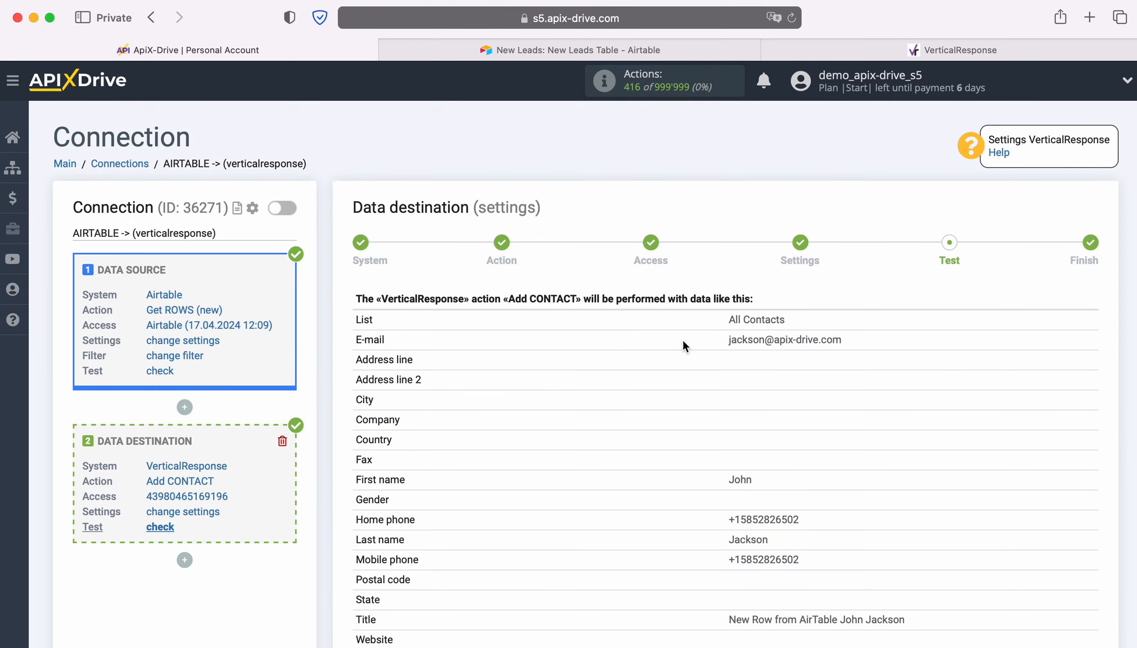
# Step: Send the test contact data to VerticalResponse, then switch to VerticalResponse and refresh its All Contacts list
pyautogui.scroll(-3, 1009, 354)
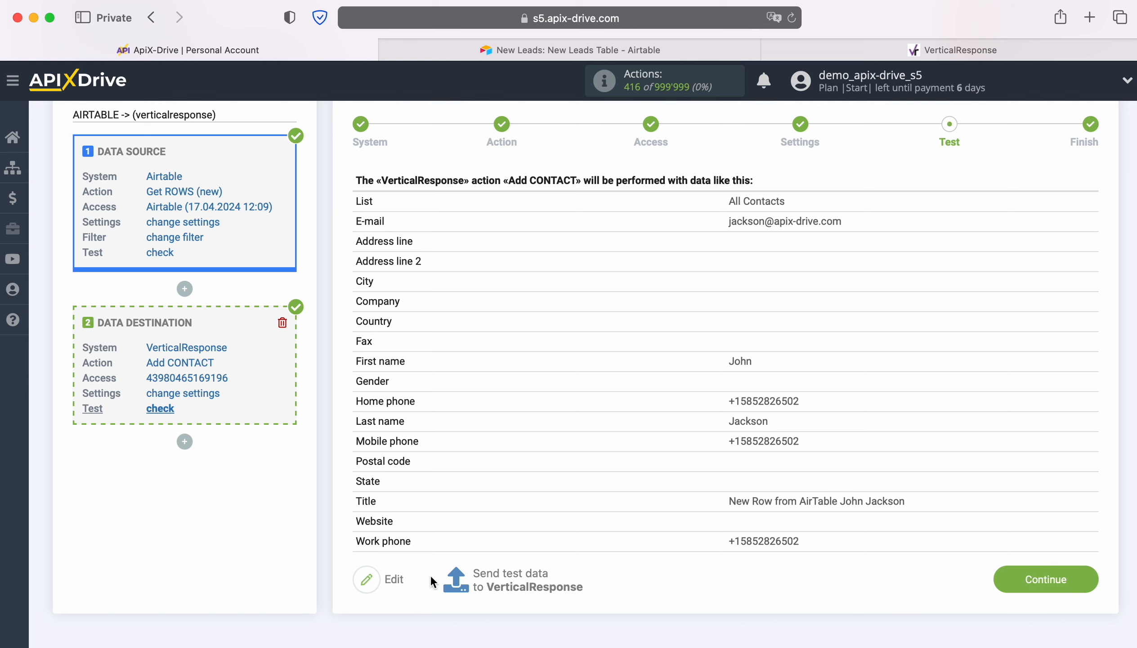
pyautogui.click(510, 577)
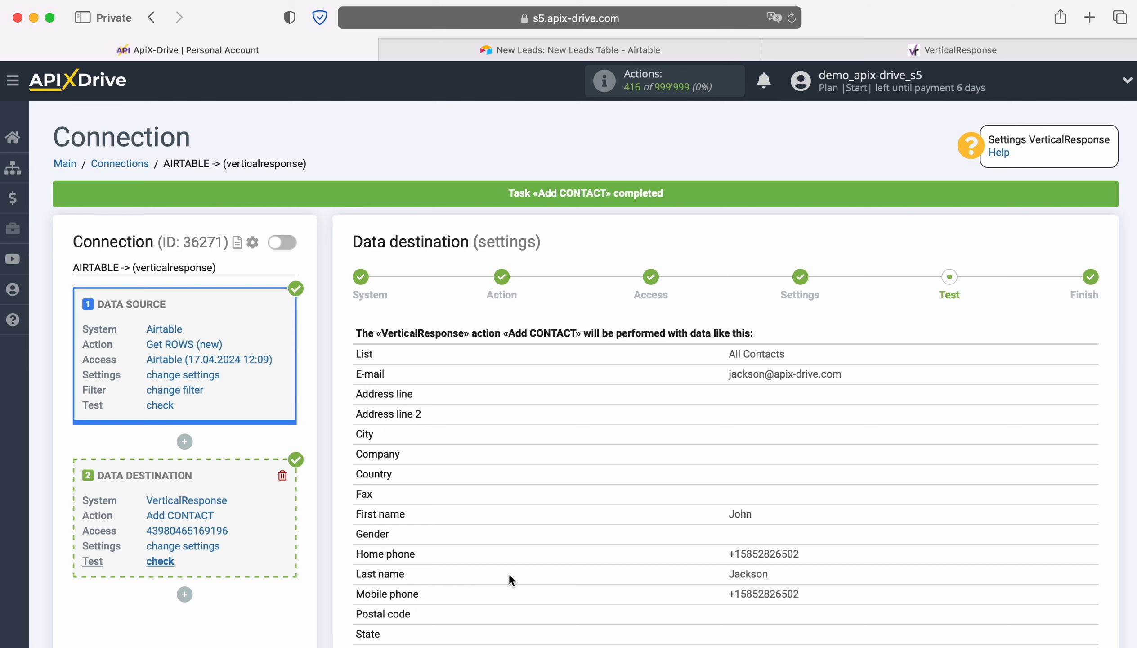
pyautogui.click(921, 50)
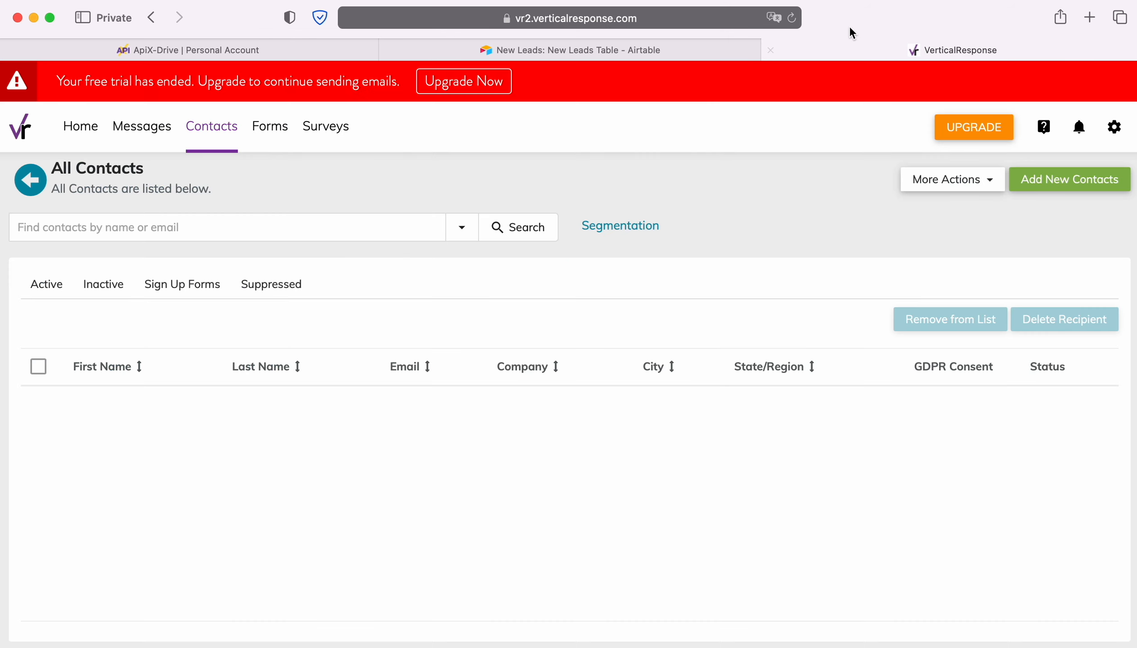
pyautogui.click(793, 18)
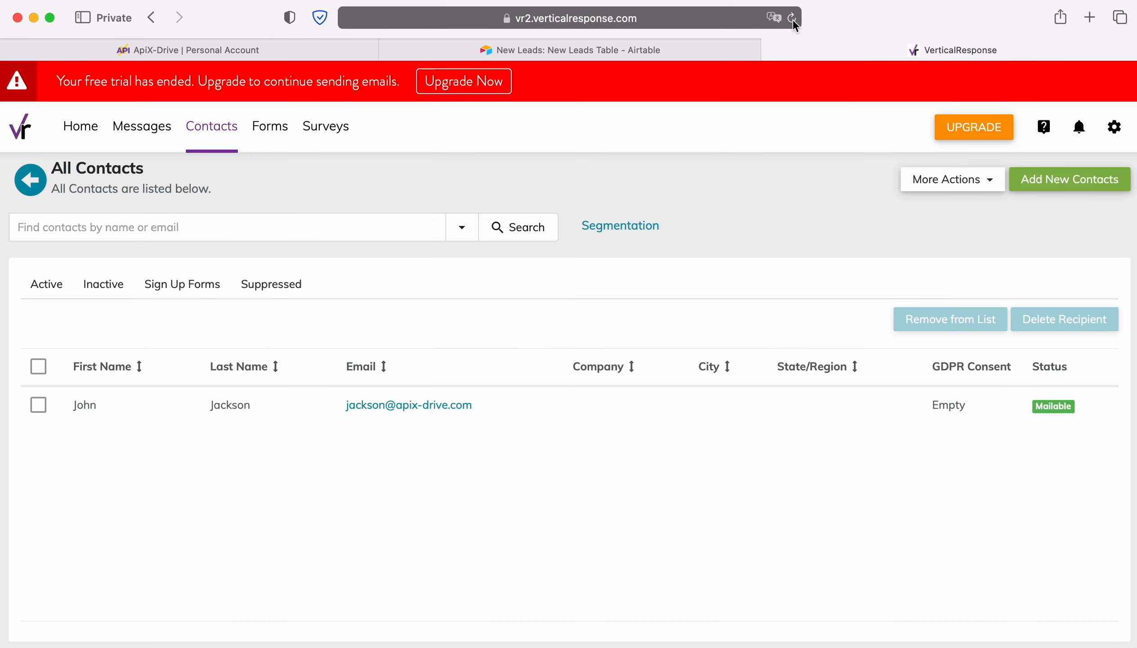
# Step: Open the newly added contact's record and examine its personal info, phone, email and title fields
pyautogui.click(403, 405)
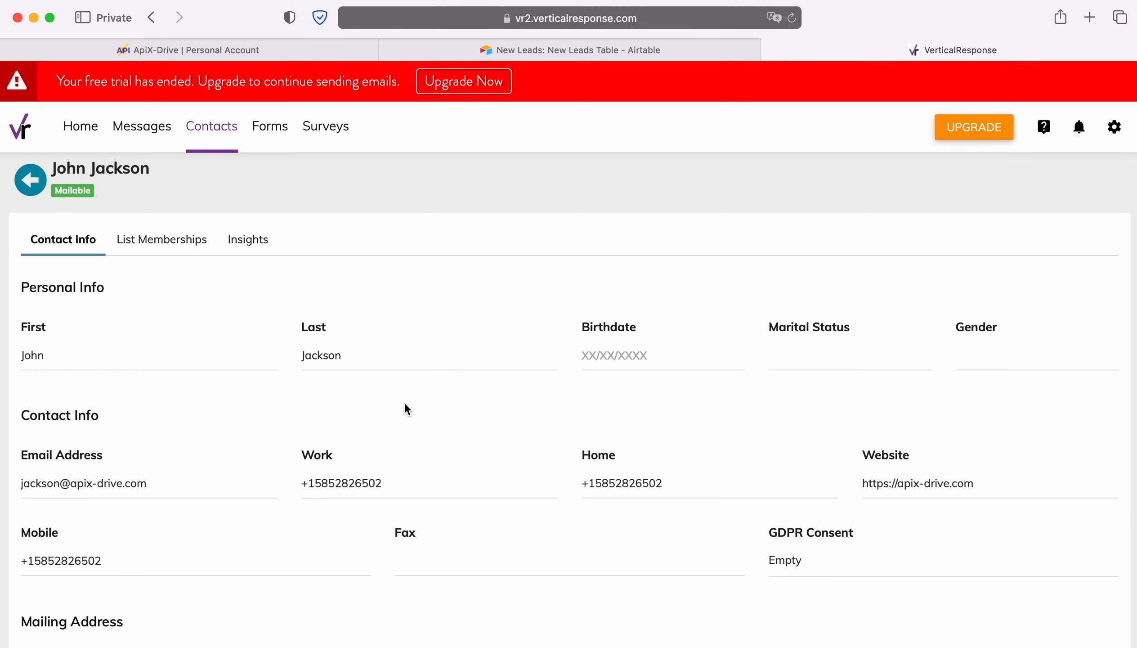
pyautogui.scroll(-5, 1092, 377)
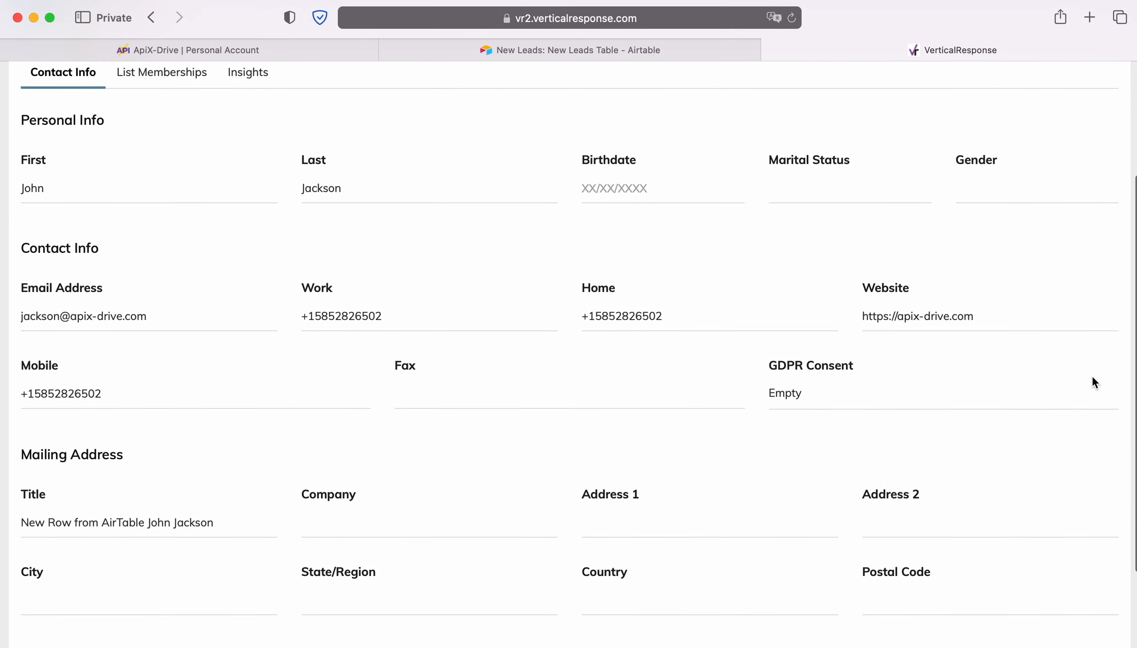
pyautogui.scroll(-2, 1093, 378)
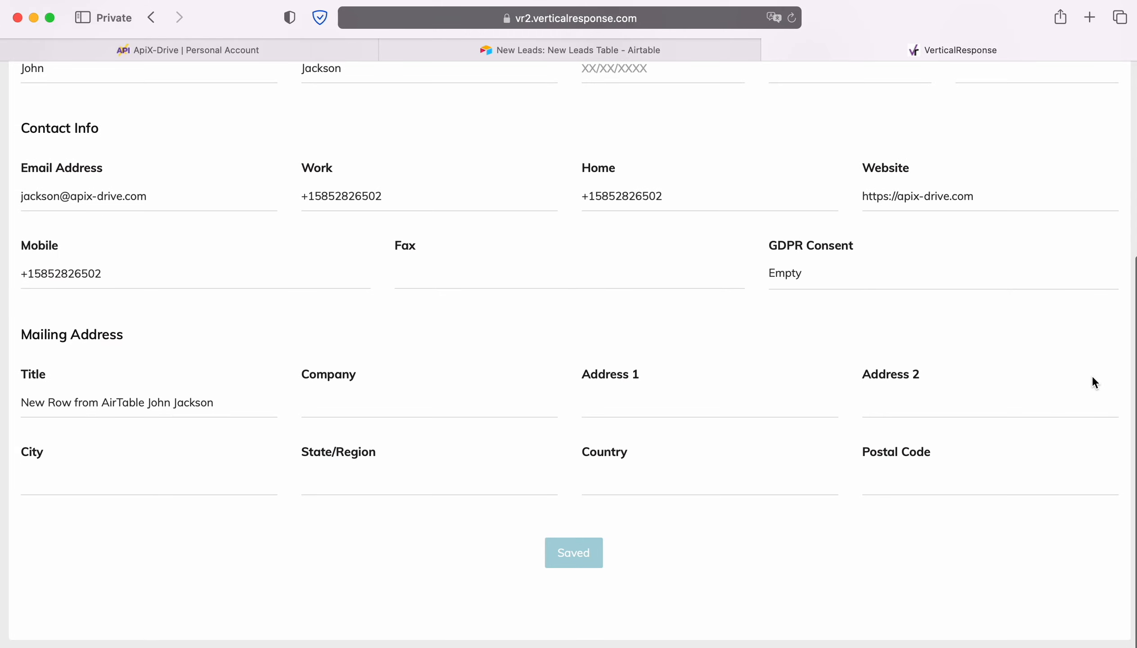
pyautogui.scroll(3, 1093, 378)
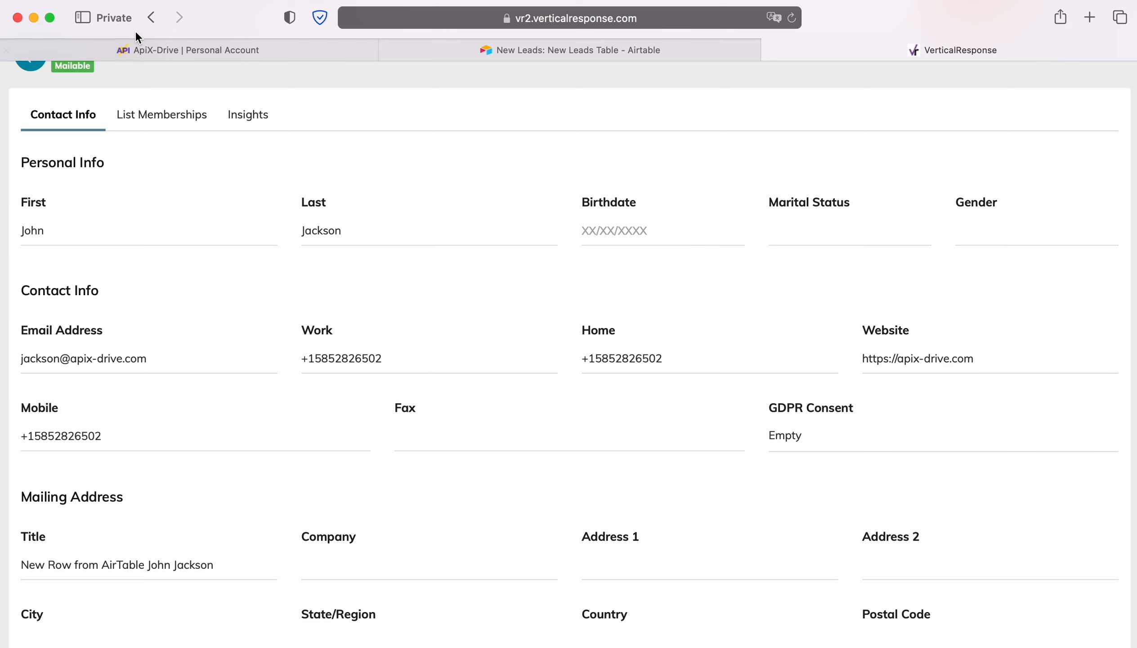
# Step: Return to ApiX-Drive, finish the data destination setup and enable automatic updates for the connection
pyautogui.click(124, 45)
pyautogui.scroll(-2, 989, 442)
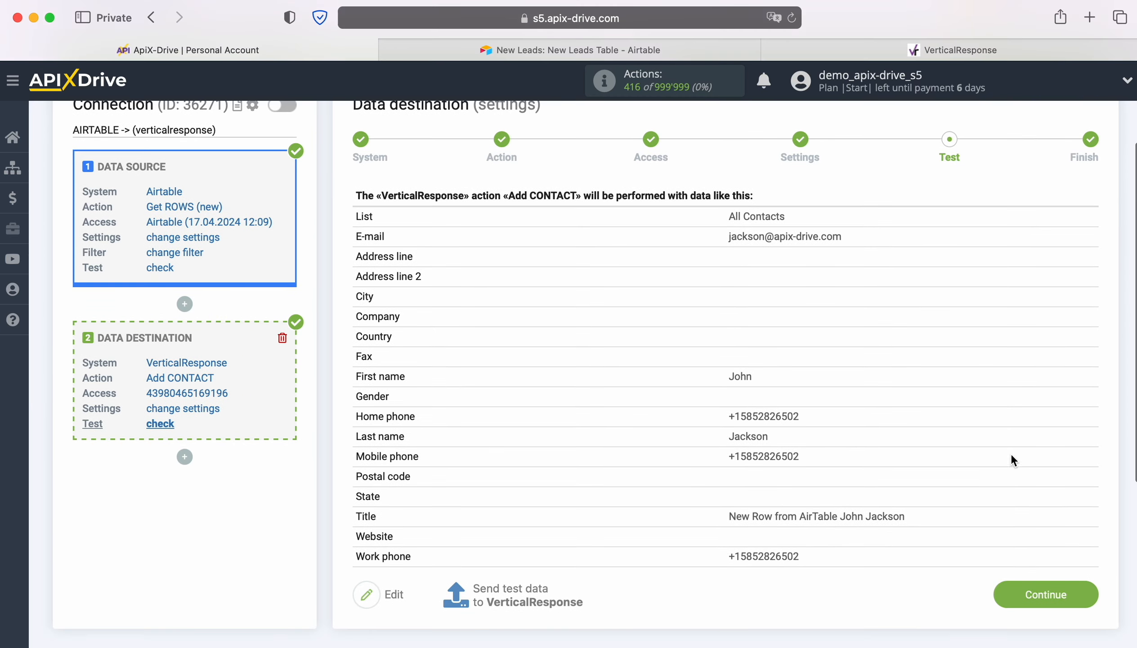
pyautogui.click(1093, 585)
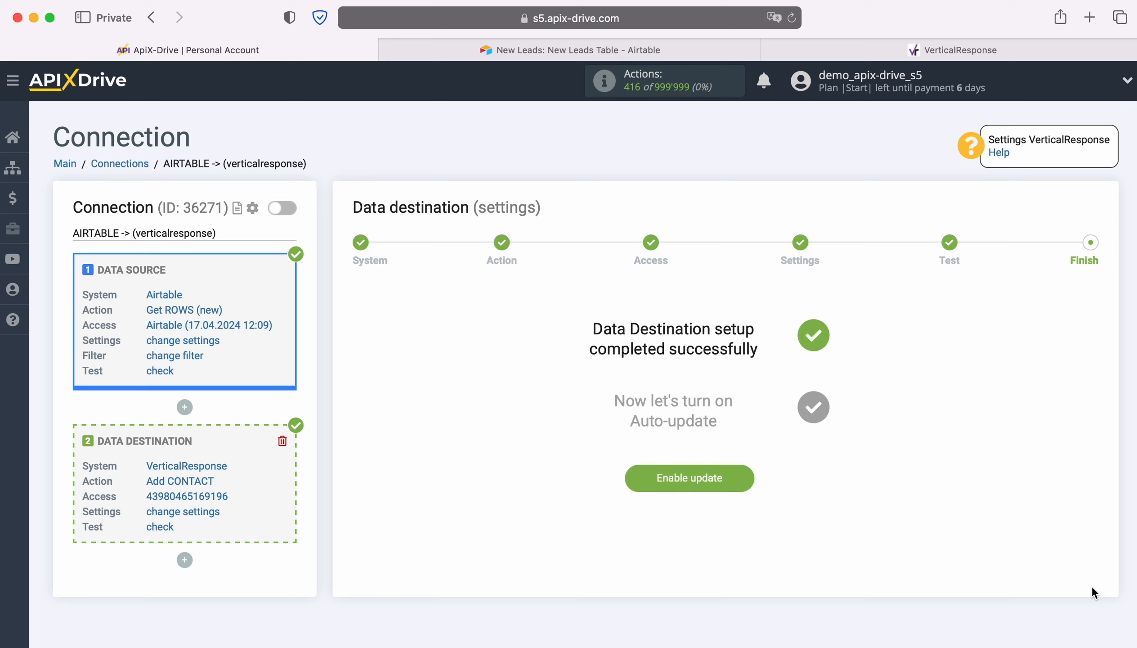
pyautogui.click(749, 480)
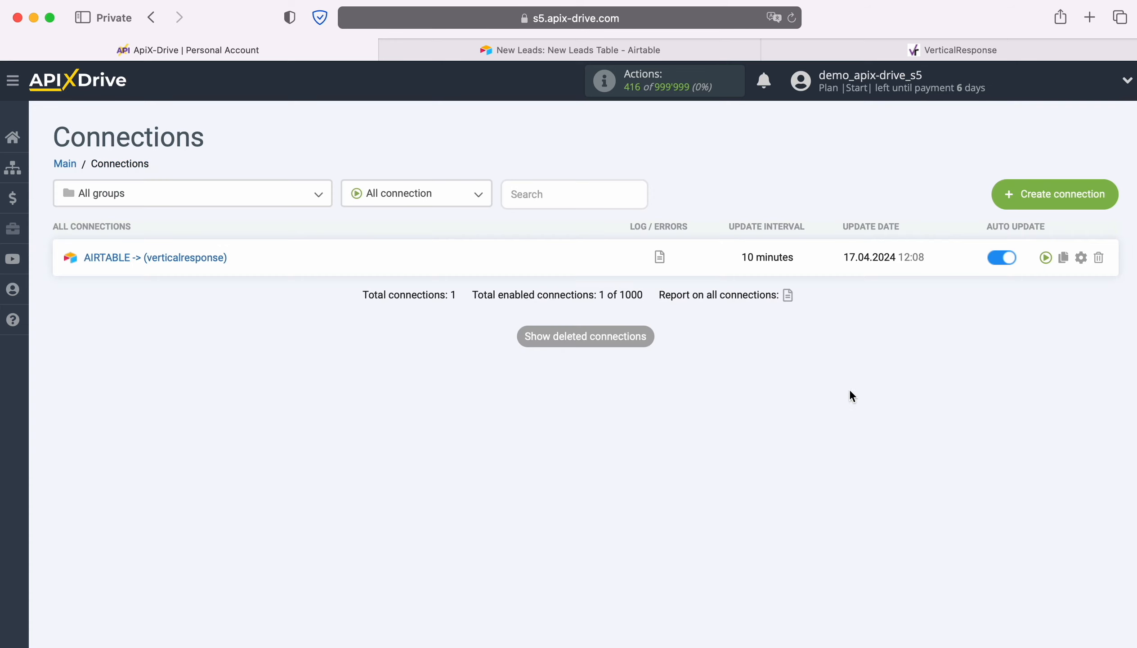
# Step: Set the update interval of the AIRTABLE -> (verticalresponse) connection to 5 minutes and save its setup
pyautogui.click(1081, 256)
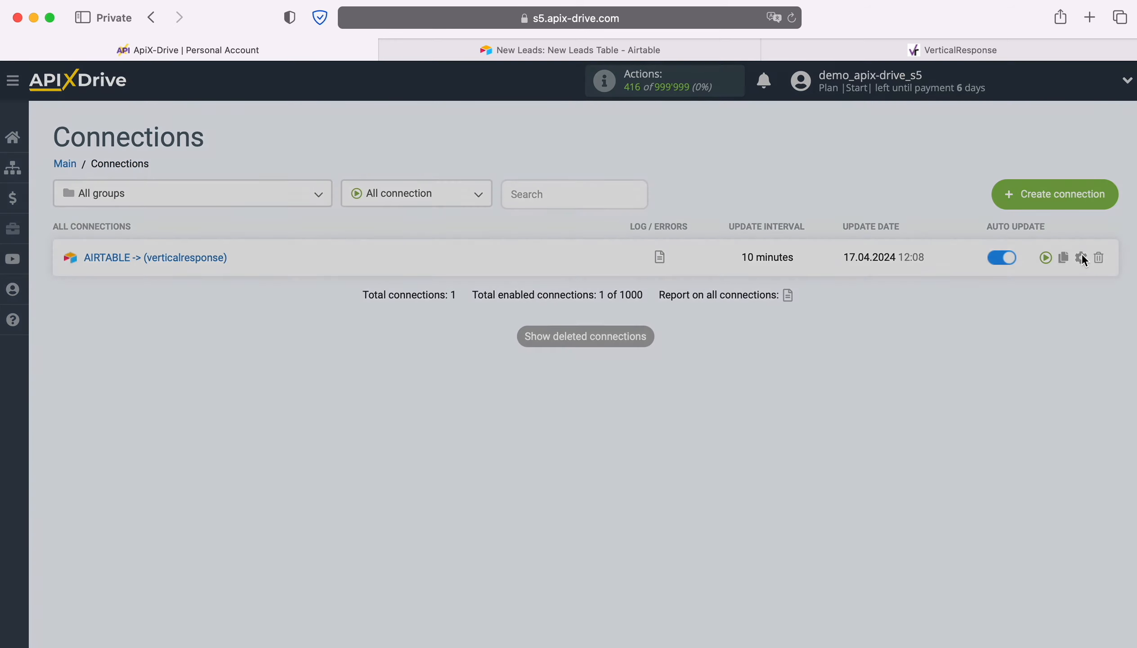
pyautogui.click(680, 371)
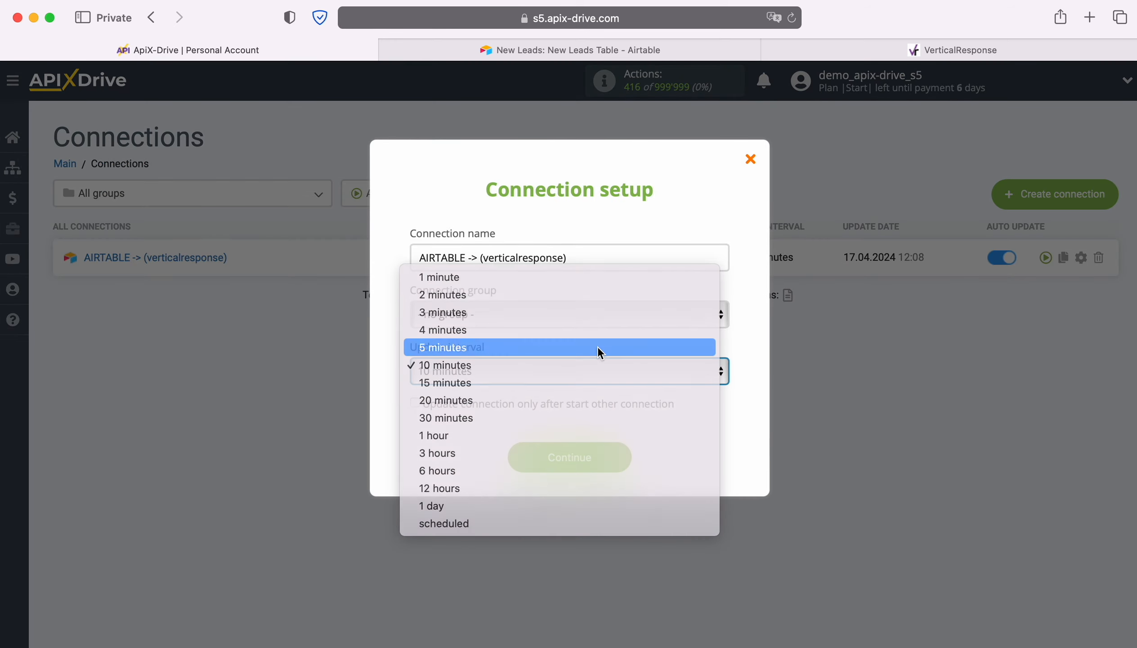
pyautogui.click(602, 352)
pyautogui.click(616, 458)
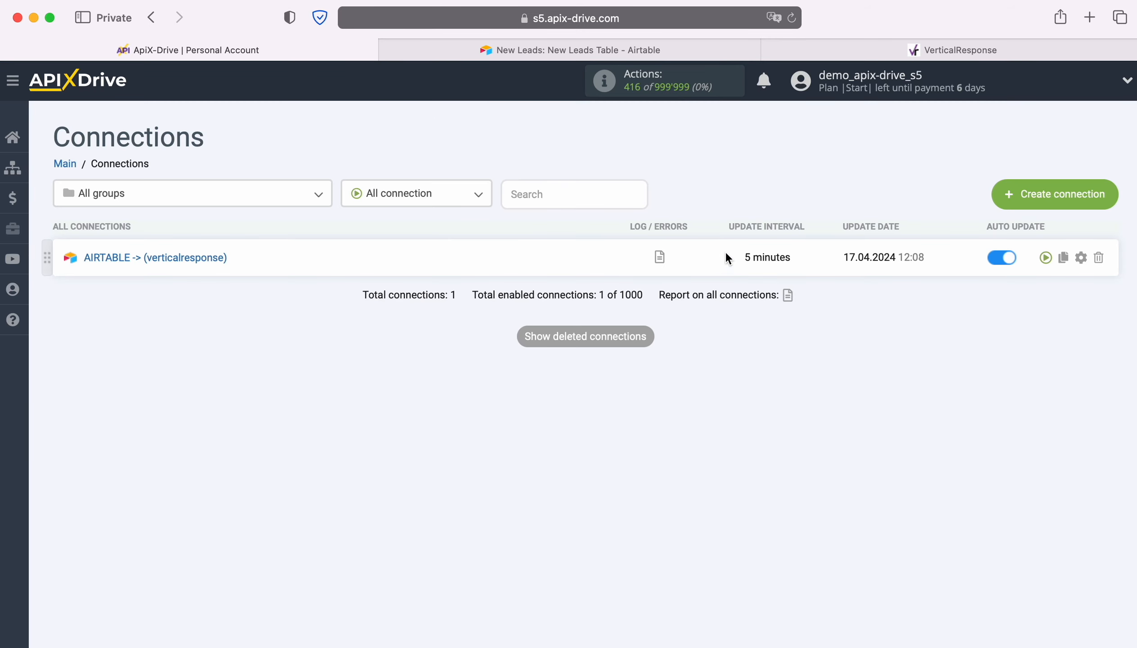